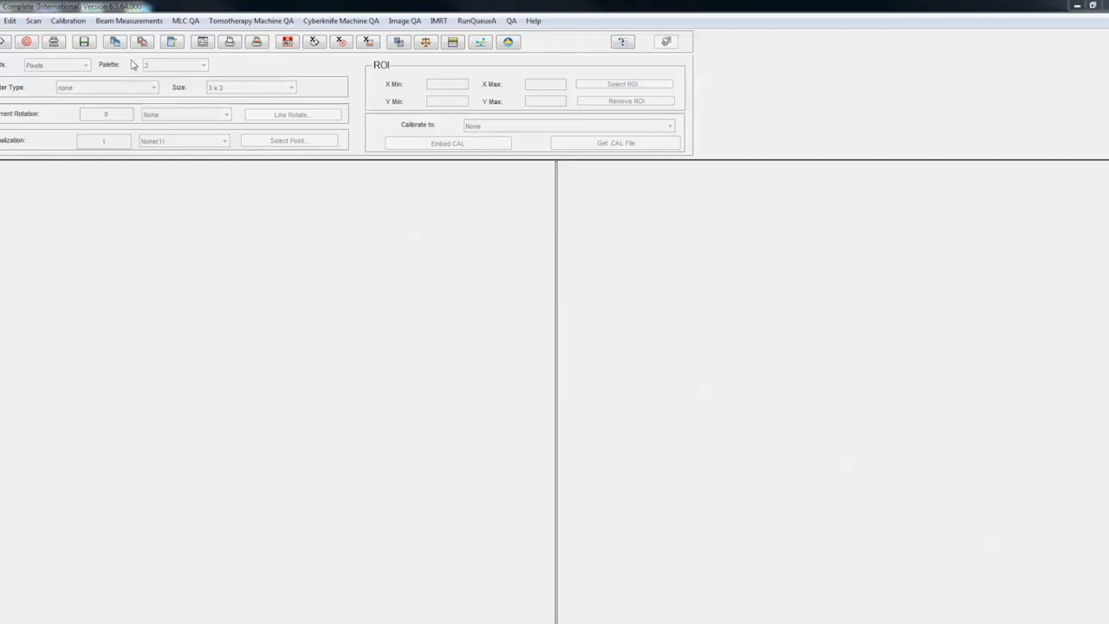
# Step: Open "15cm rad light field 1.rv4" from the LightField folder in Demo Images as the reference image
pyautogui.click(127, 25)
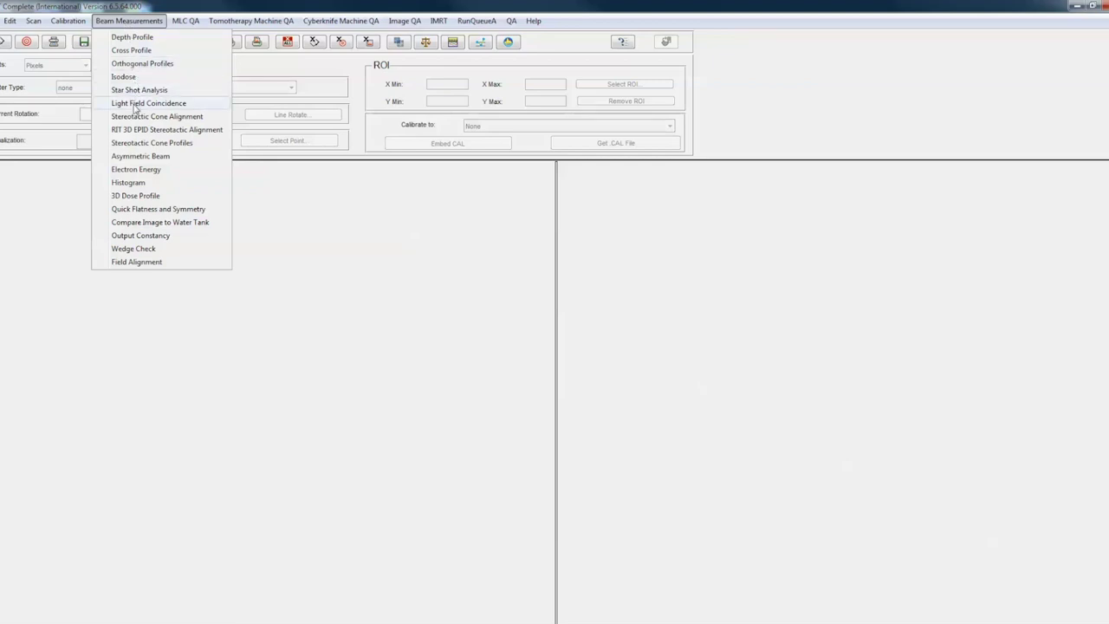
pyautogui.click(3, 20)
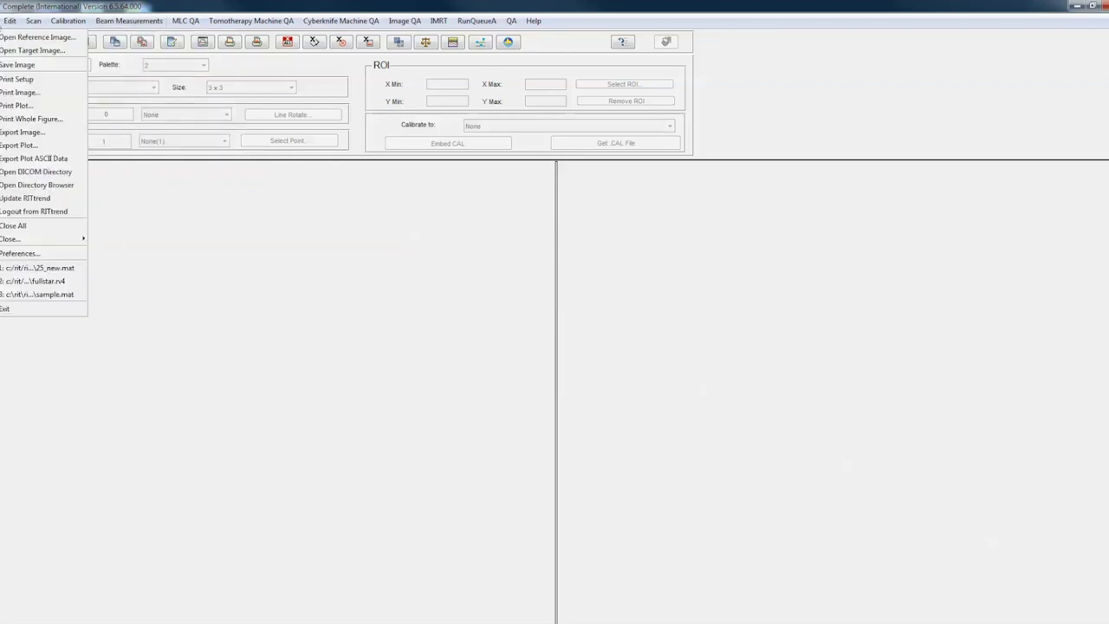
pyautogui.click(38, 38)
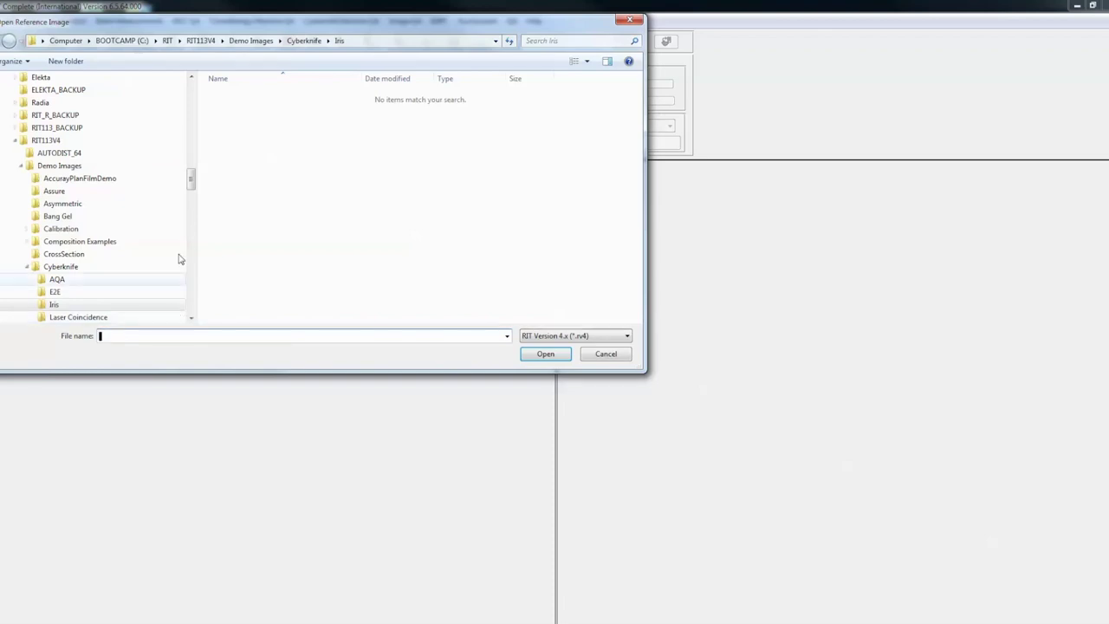
pyautogui.moveTo(191, 181); pyautogui.dragTo(193, 214)
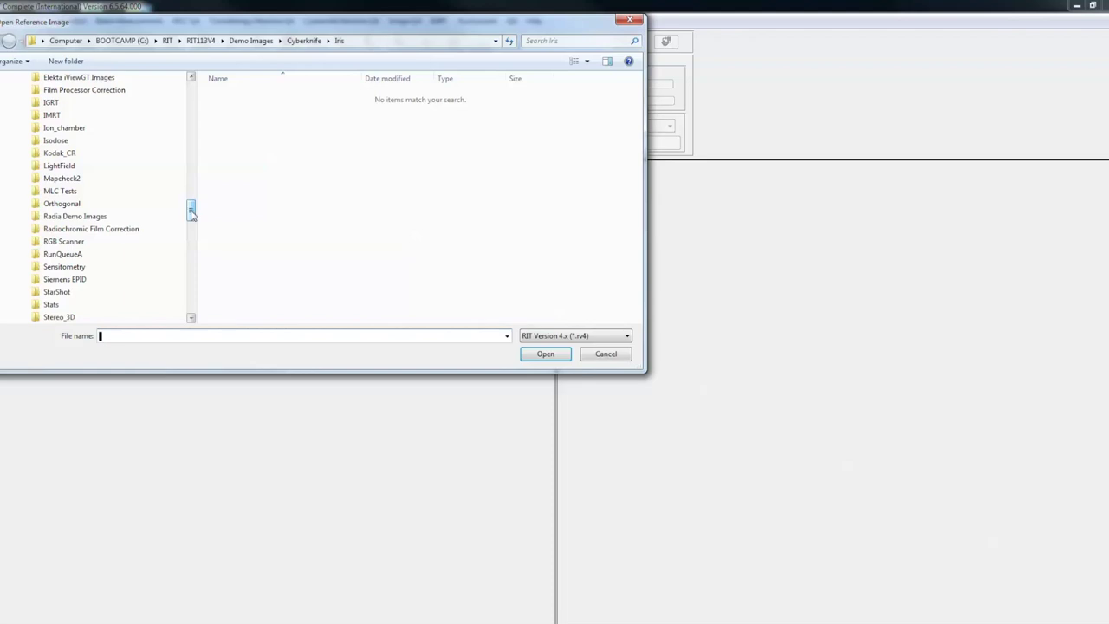
pyautogui.click(159, 166)
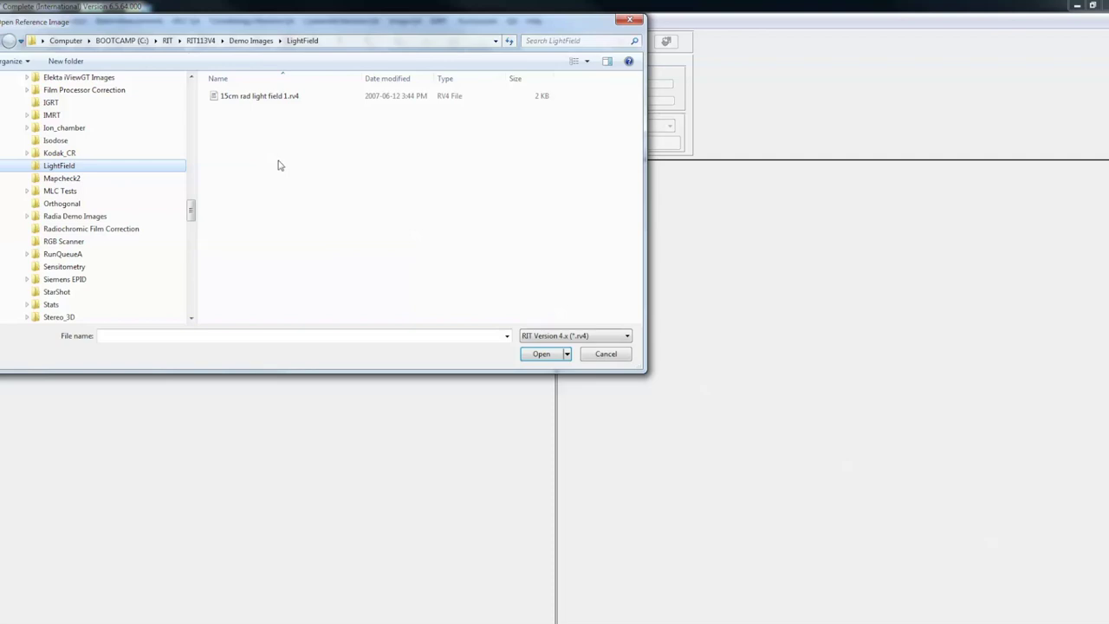
pyautogui.click(282, 97)
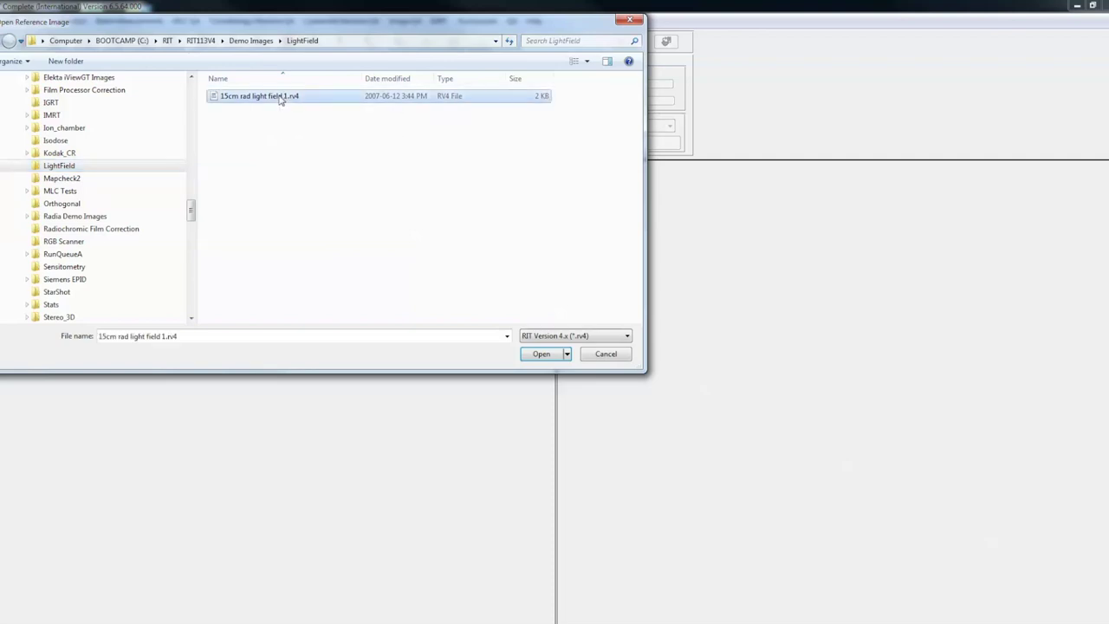
pyautogui.click(541, 355)
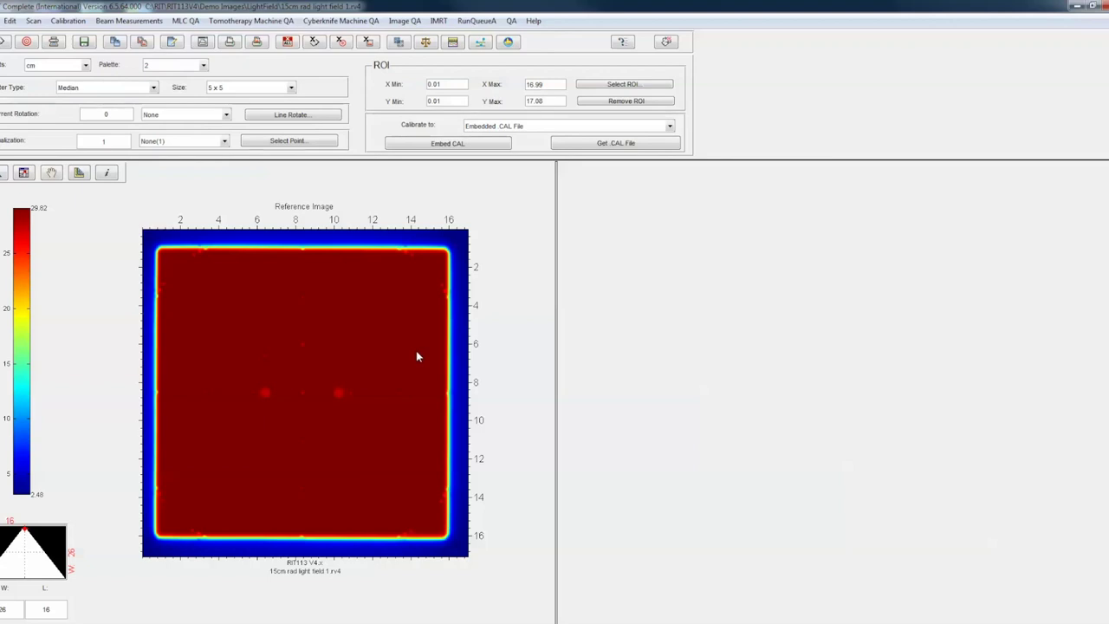
# Step: Start the Light Field Coincidence measurement and place the red marker box near the centre BB of the field
pyautogui.click(128, 20)
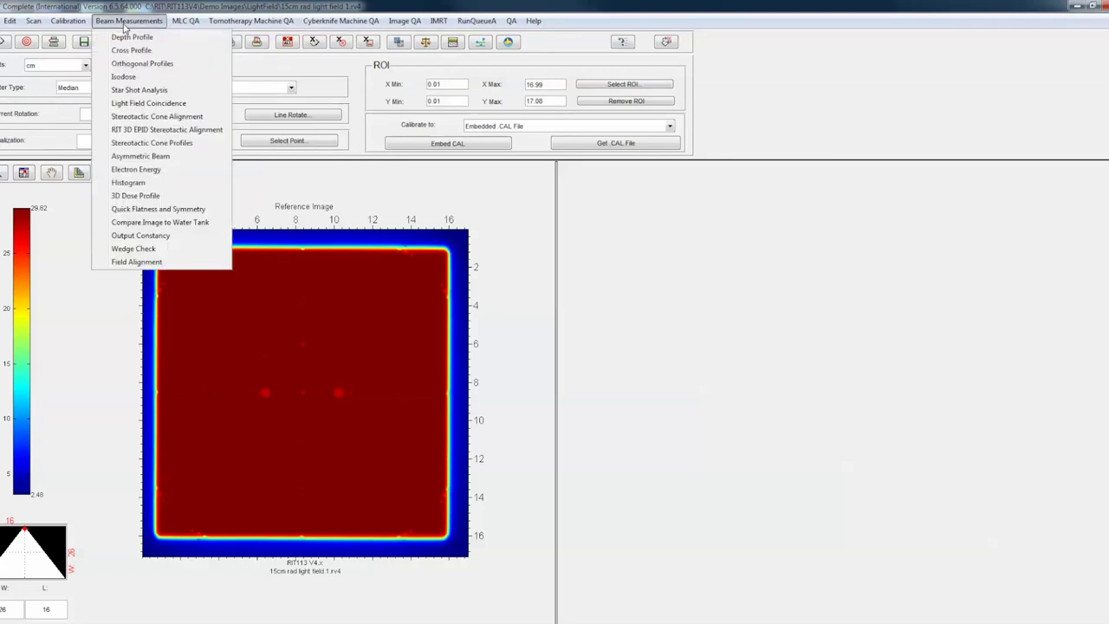
pyautogui.click(122, 104)
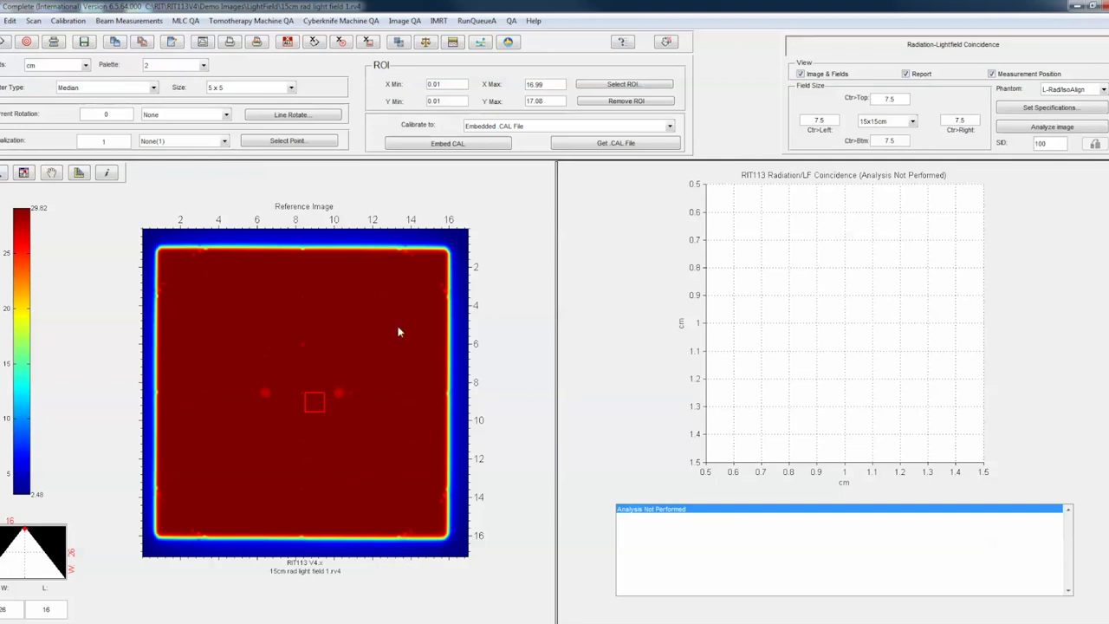
pyautogui.moveTo(315, 403); pyautogui.dragTo(304, 395)
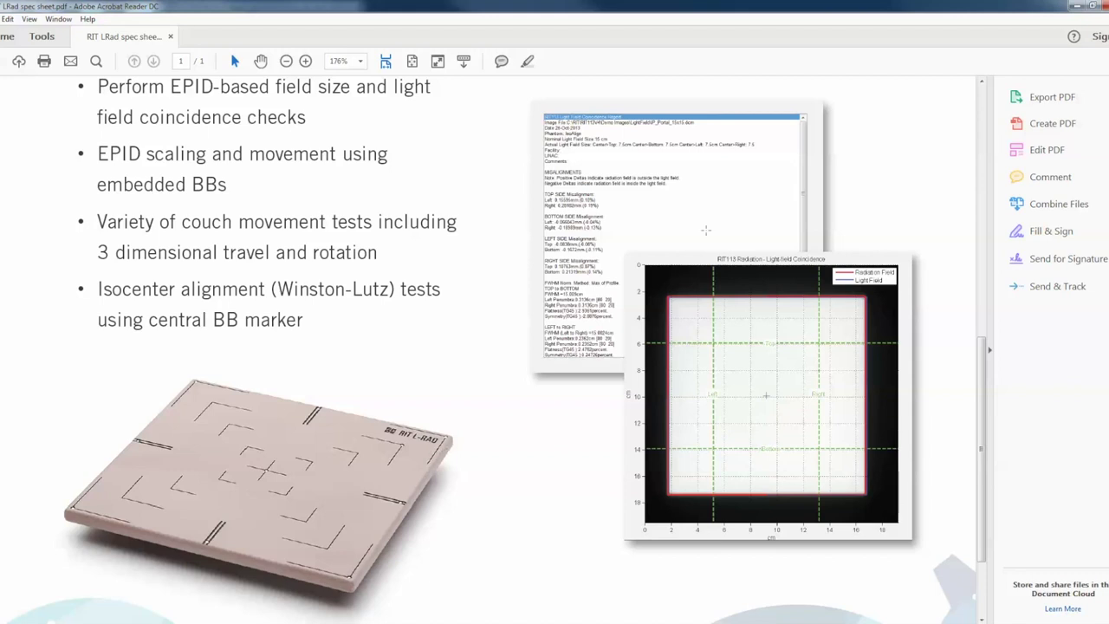
# Step: Return from the L-Rad spec sheet to RIT113 and select L-Rad/IsoAlign as the phantom
pyautogui.click(1074, 7)
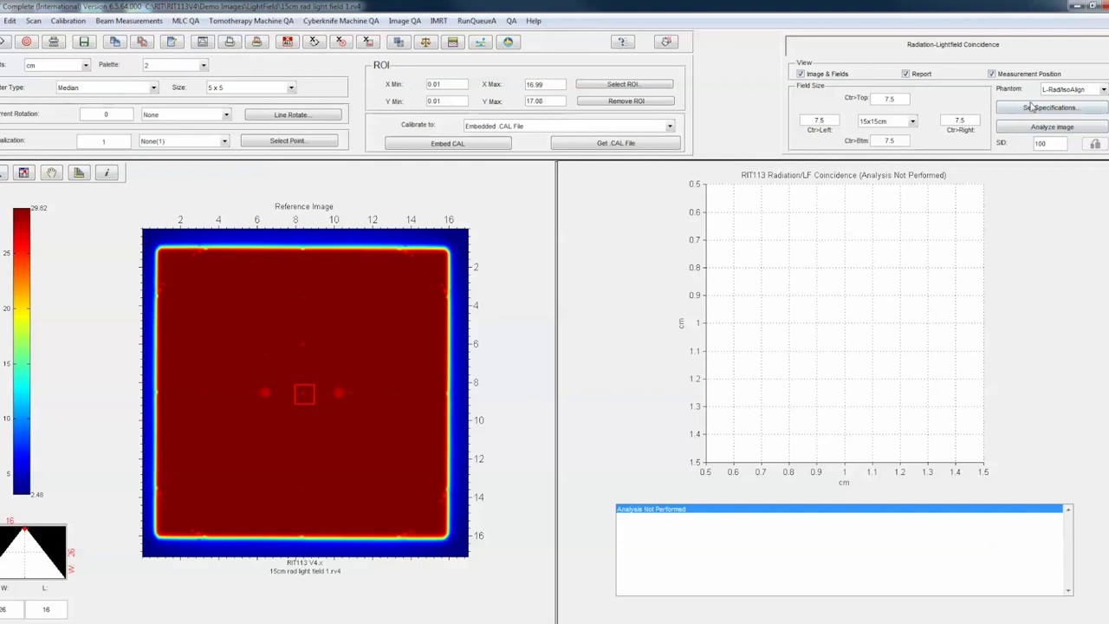
pyautogui.click(1104, 89)
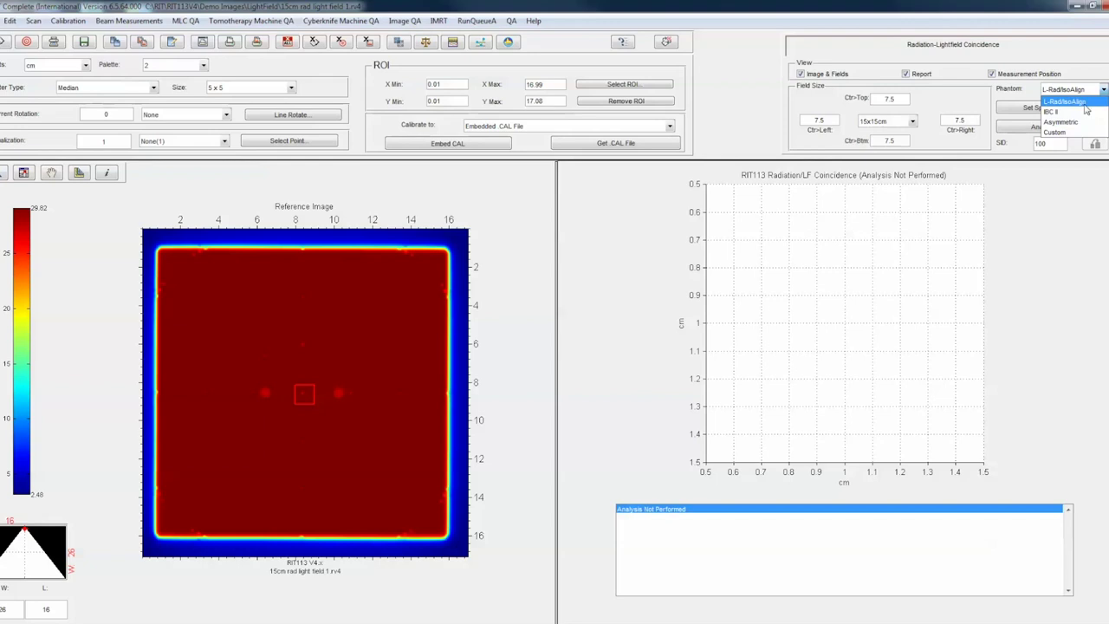
pyautogui.click(1086, 103)
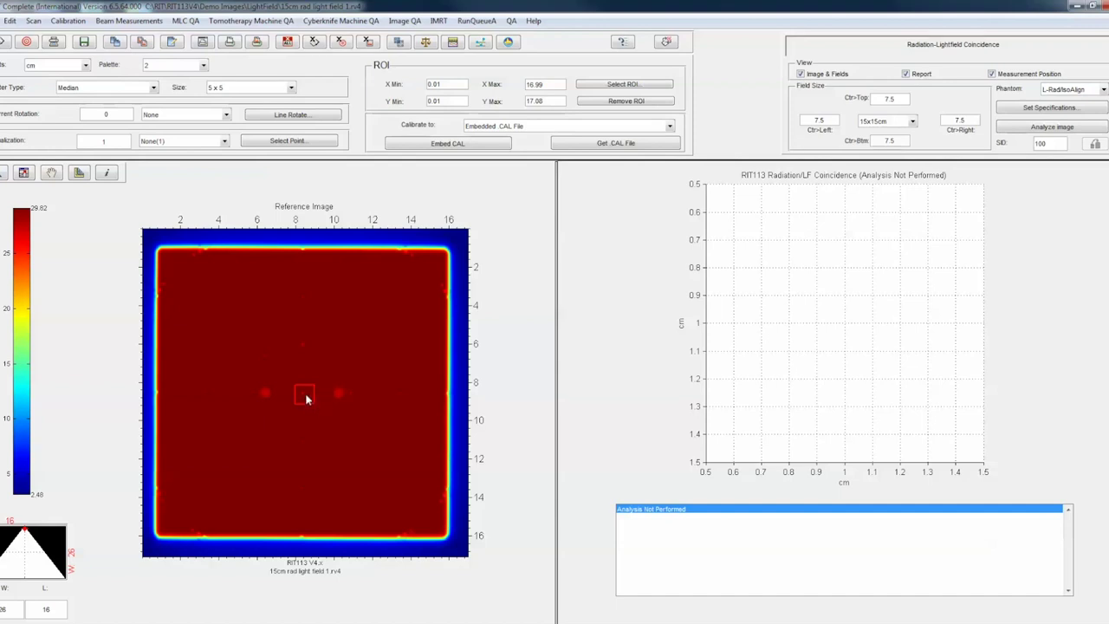
# Step: Set the image palette to 1 and fine-tune the red box so it is centred on the central BB
pyautogui.moveTo(305, 394)
pyautogui.mouseDown()
pyautogui.moveTo(326, 391)
pyautogui.moveTo(314, 372)
pyautogui.moveTo(302, 392)
pyautogui.mouseUp()
pyautogui.click(204, 67)
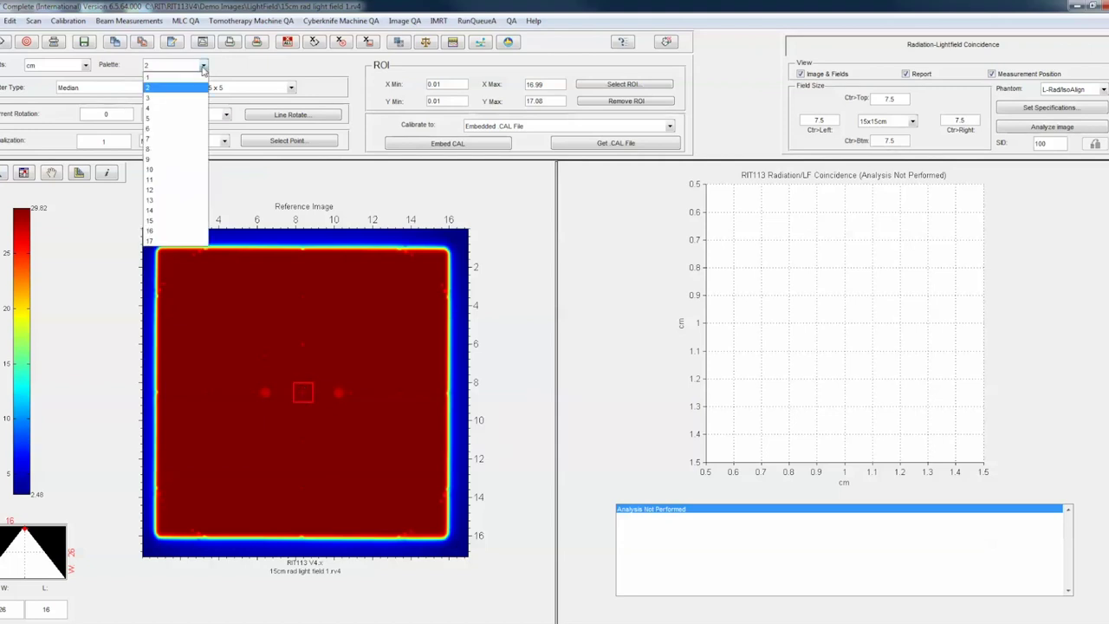
pyautogui.click(203, 78)
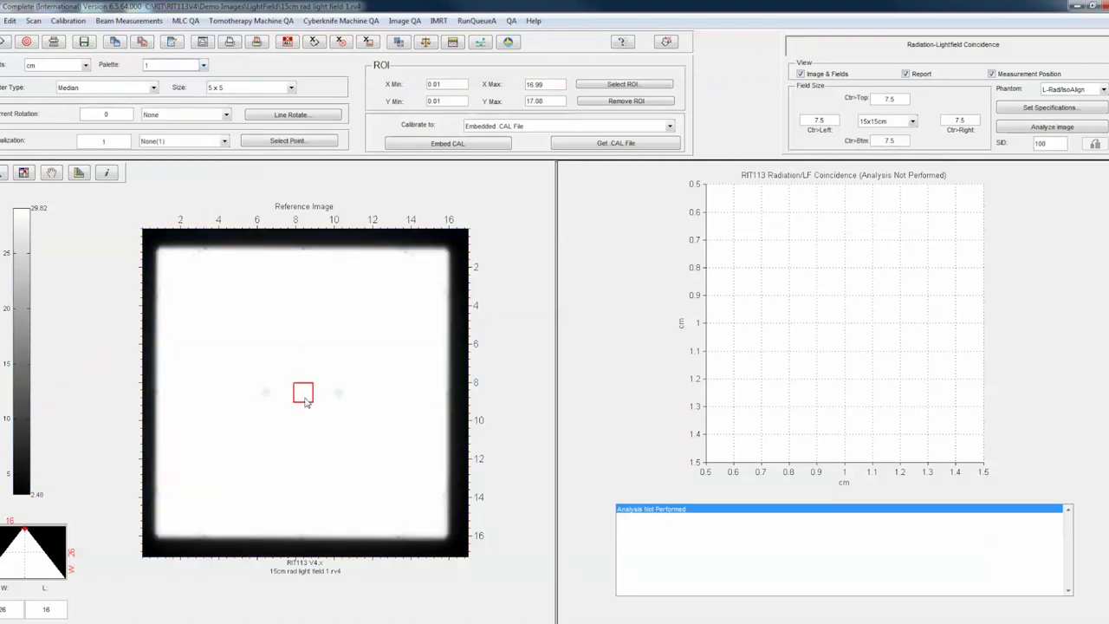
pyautogui.moveTo(308, 395); pyautogui.dragTo(308, 394)
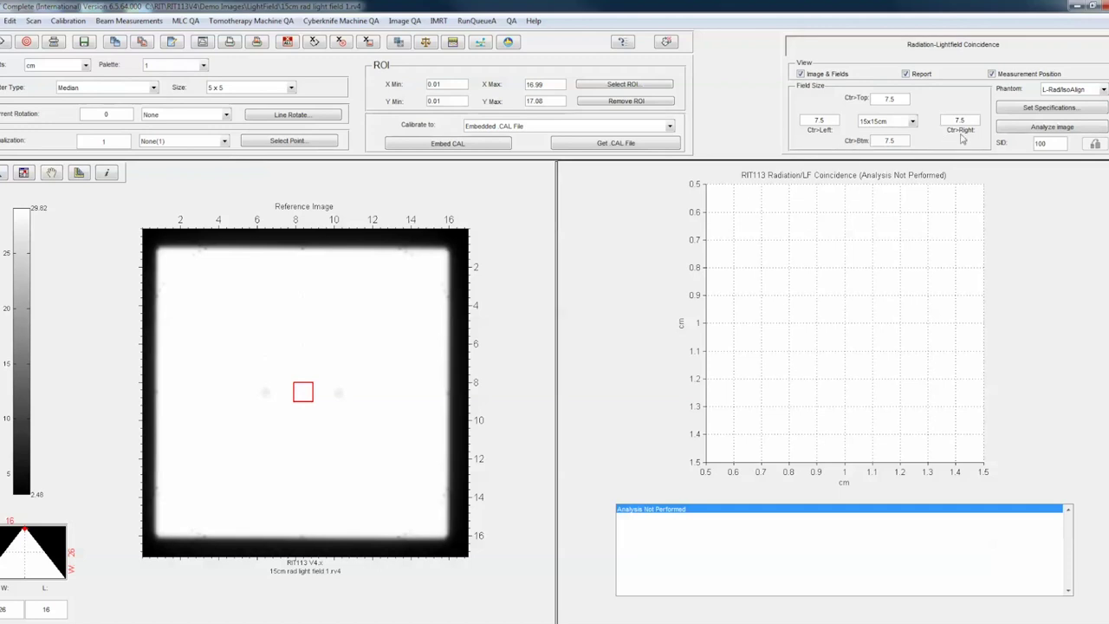
# Step: Analyze the image and read the report from the side misalignments to the top-to-bottom profile statistics
pyautogui.click(1059, 129)
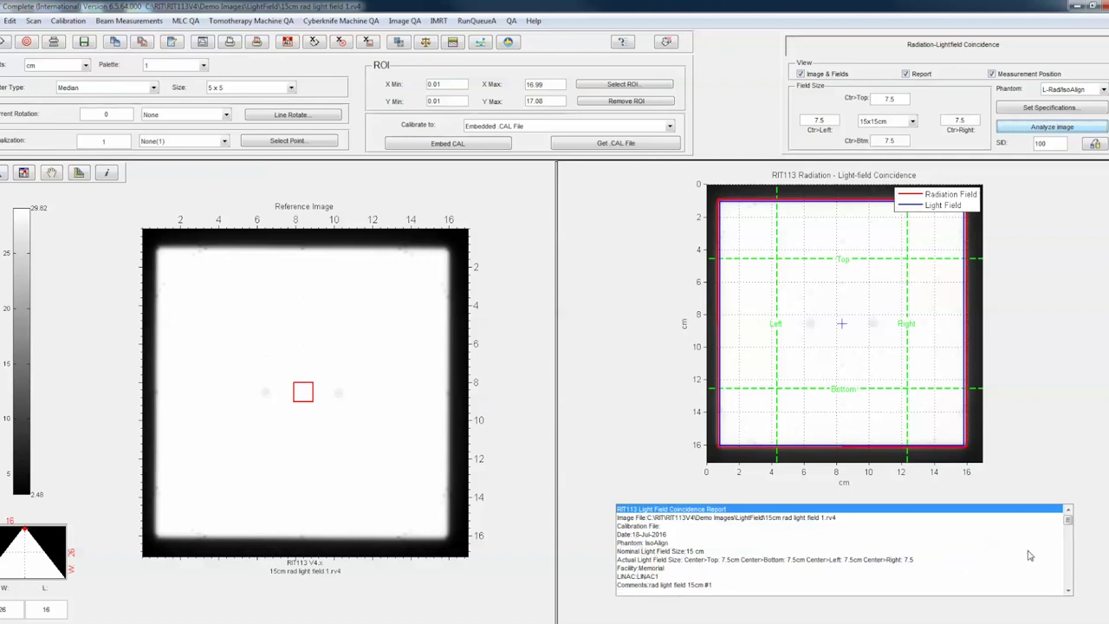
pyautogui.click(1070, 593)
pyautogui.click(1069, 593)
pyautogui.click(1070, 593)
pyautogui.click(1070, 592)
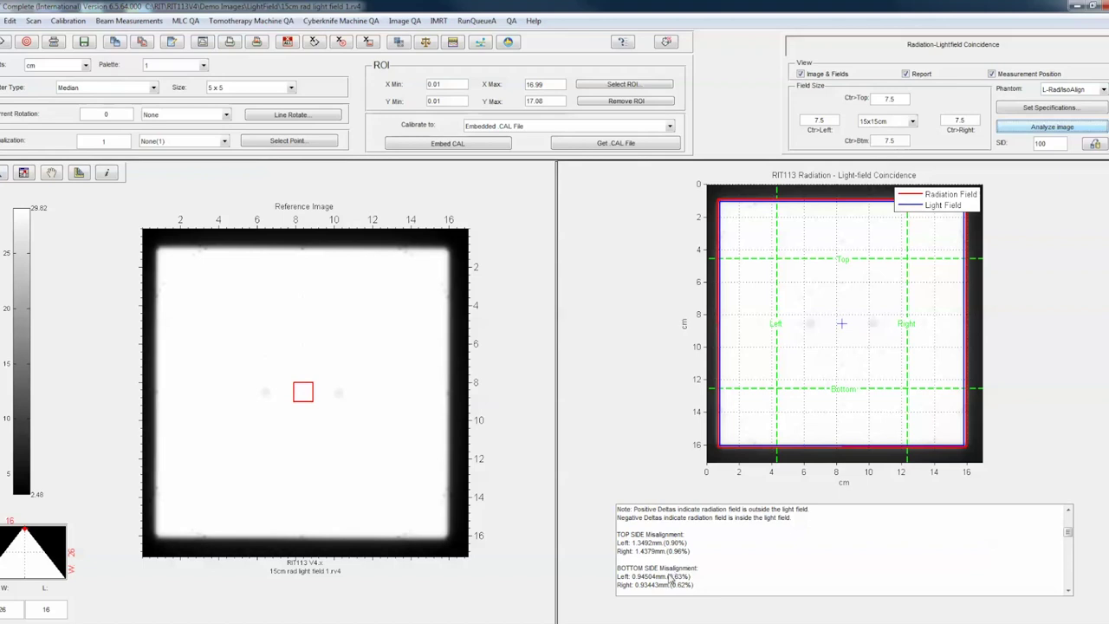
pyautogui.moveTo(1070, 532); pyautogui.dragTo(1072, 546)
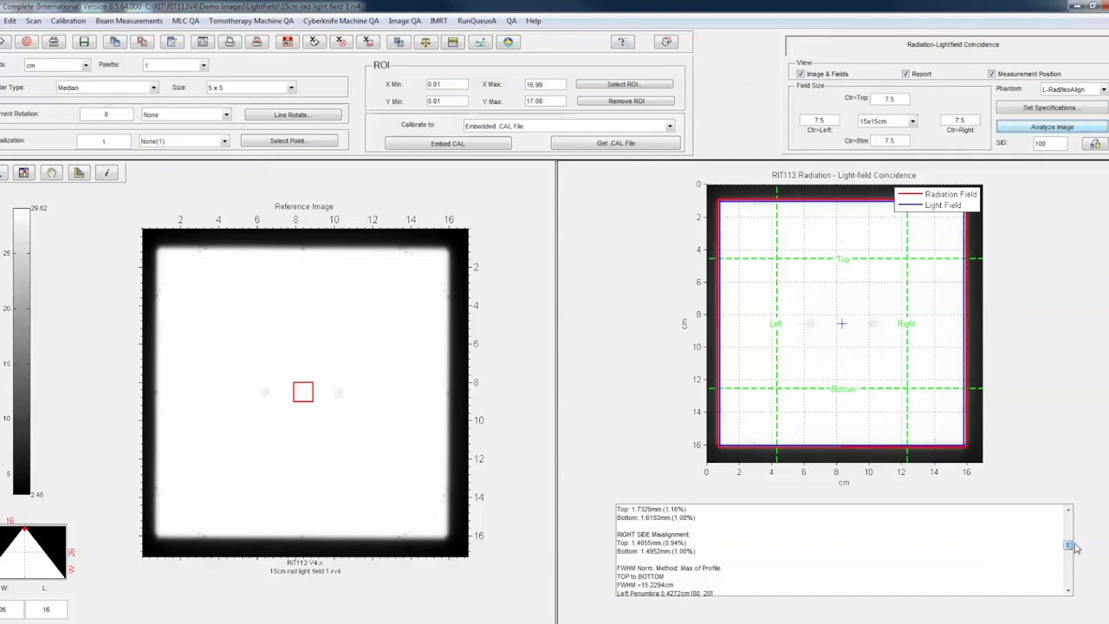
pyautogui.click(1070, 592)
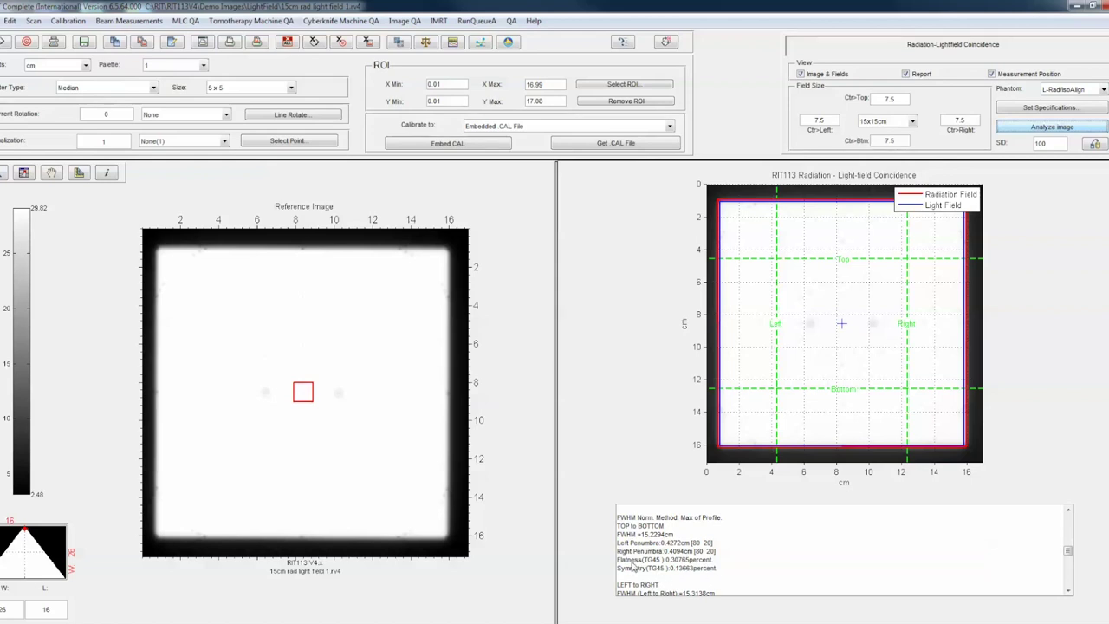
# Step: Examine the flatness and FWHM normalization options in the profile statistics specifications, then close them without applying
pyautogui.click(1051, 108)
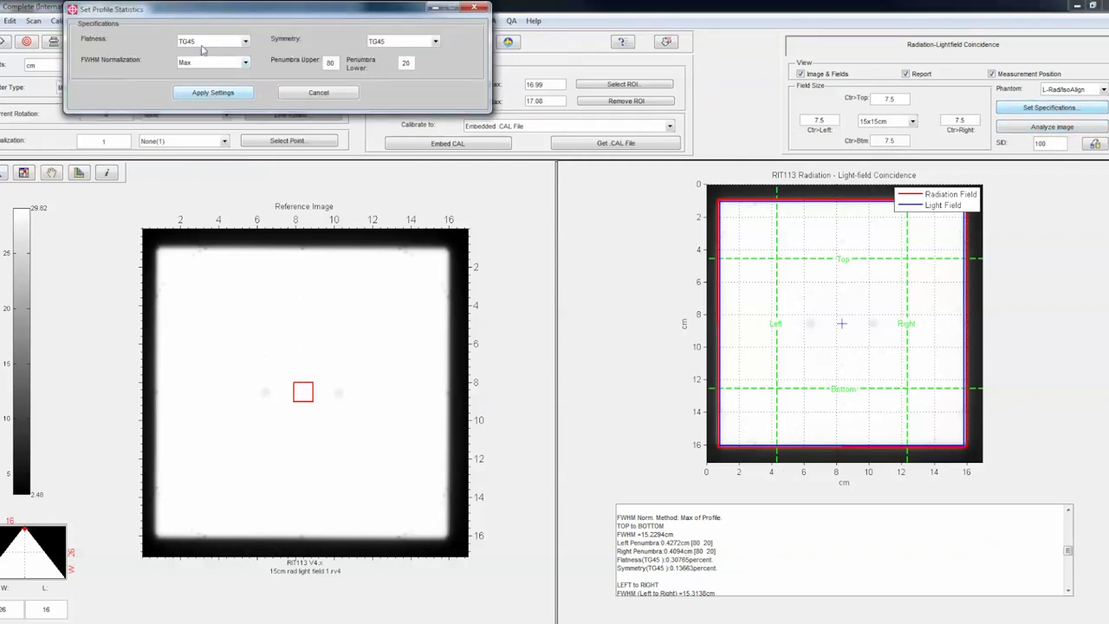
pyautogui.click(245, 41)
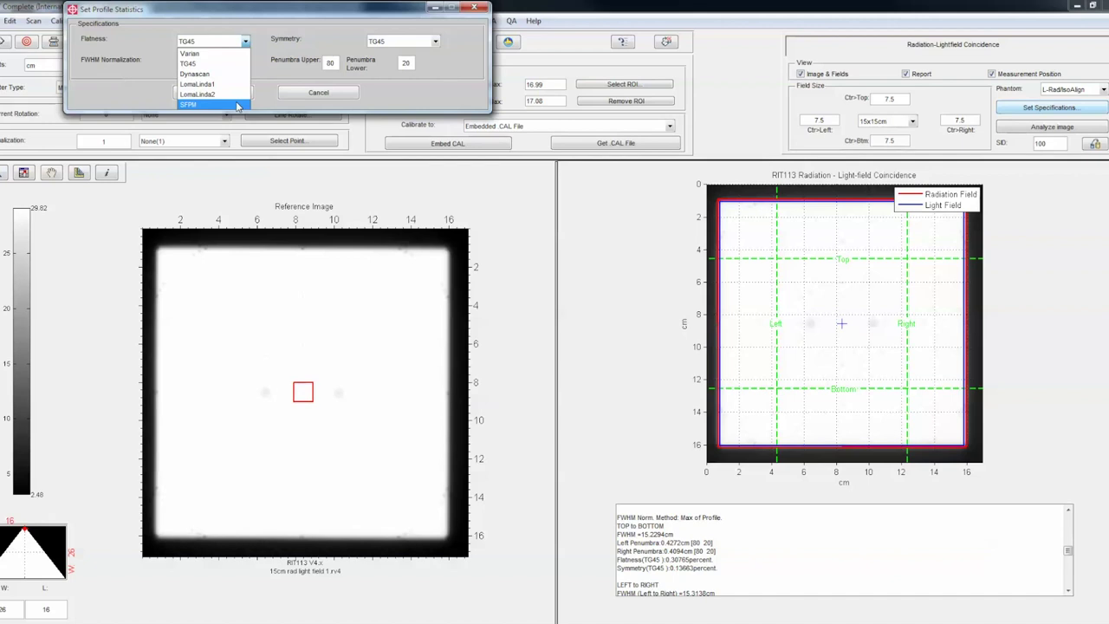
pyautogui.click(223, 45)
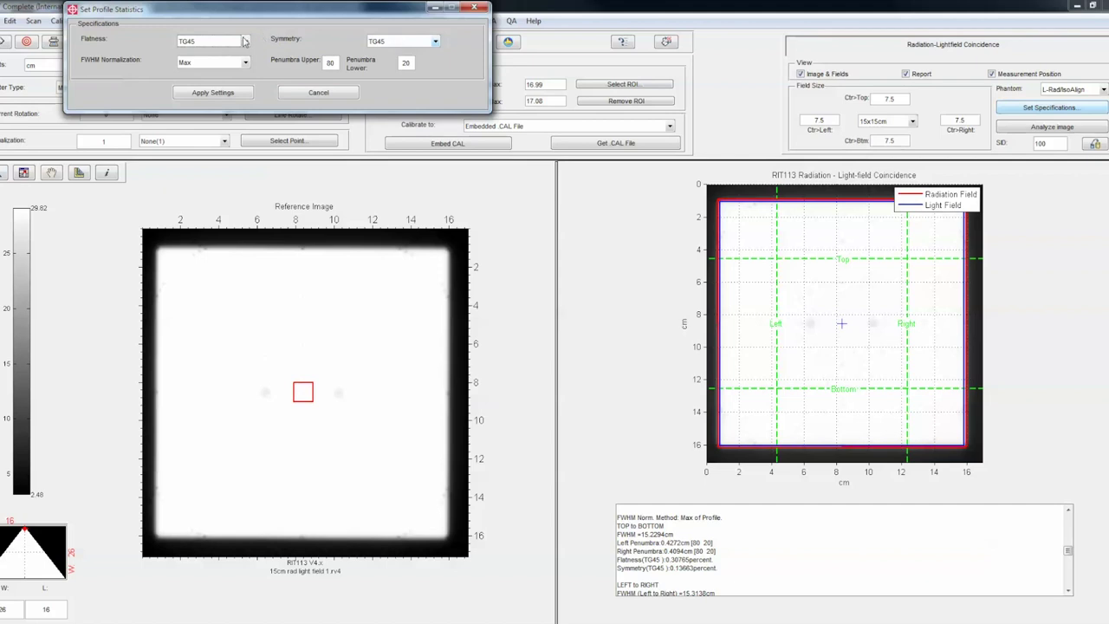
pyautogui.click(245, 42)
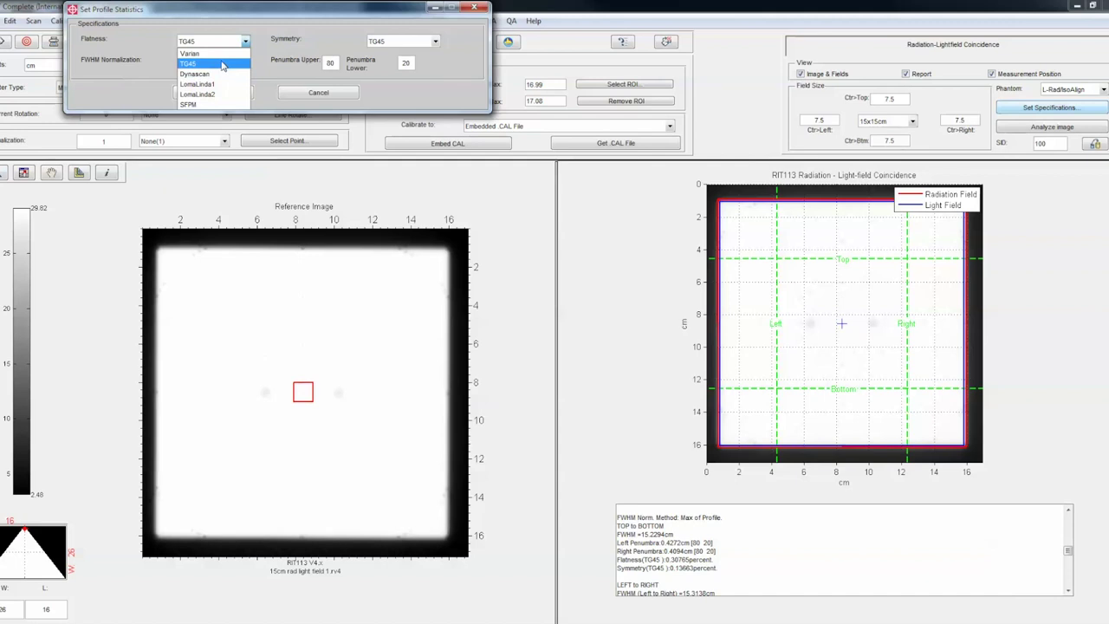
pyautogui.click(224, 66)
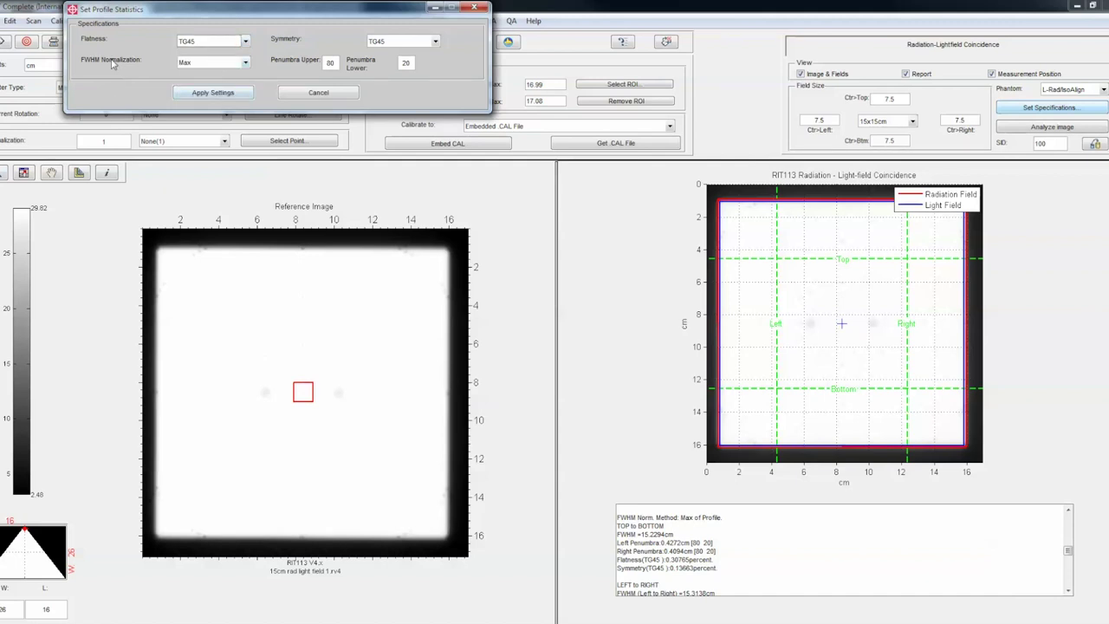
pyautogui.click(246, 65)
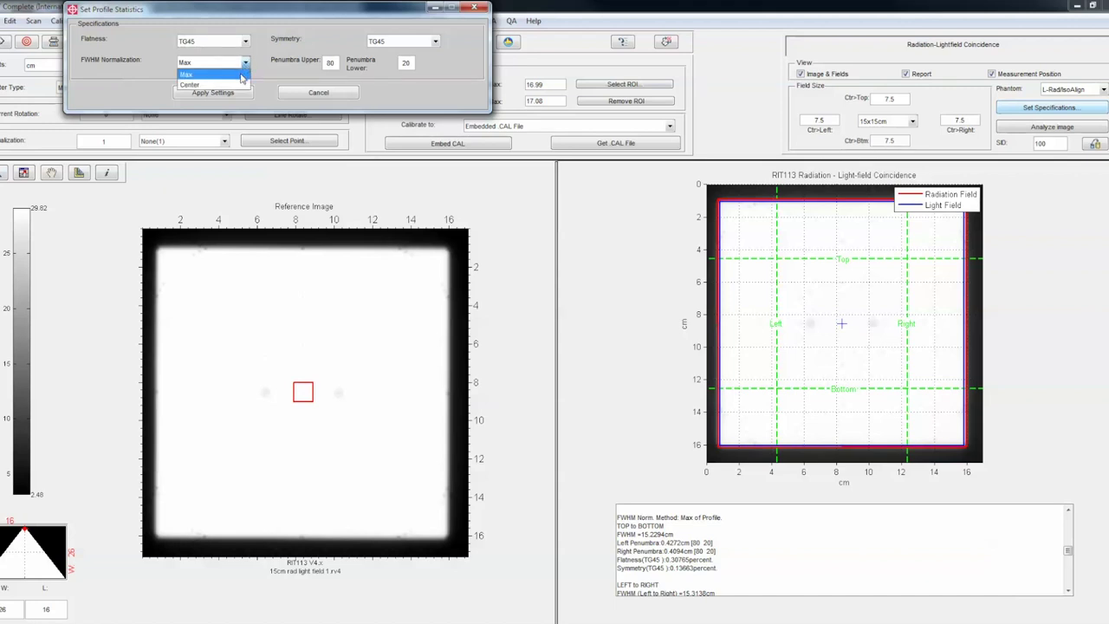
pyautogui.click(243, 78)
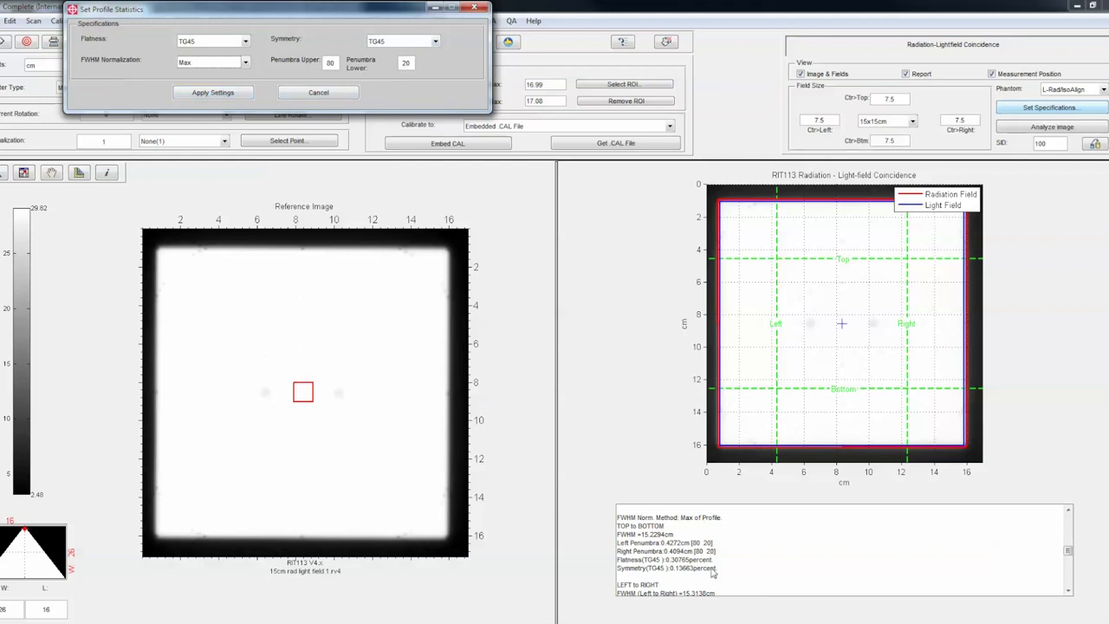
pyautogui.click(317, 93)
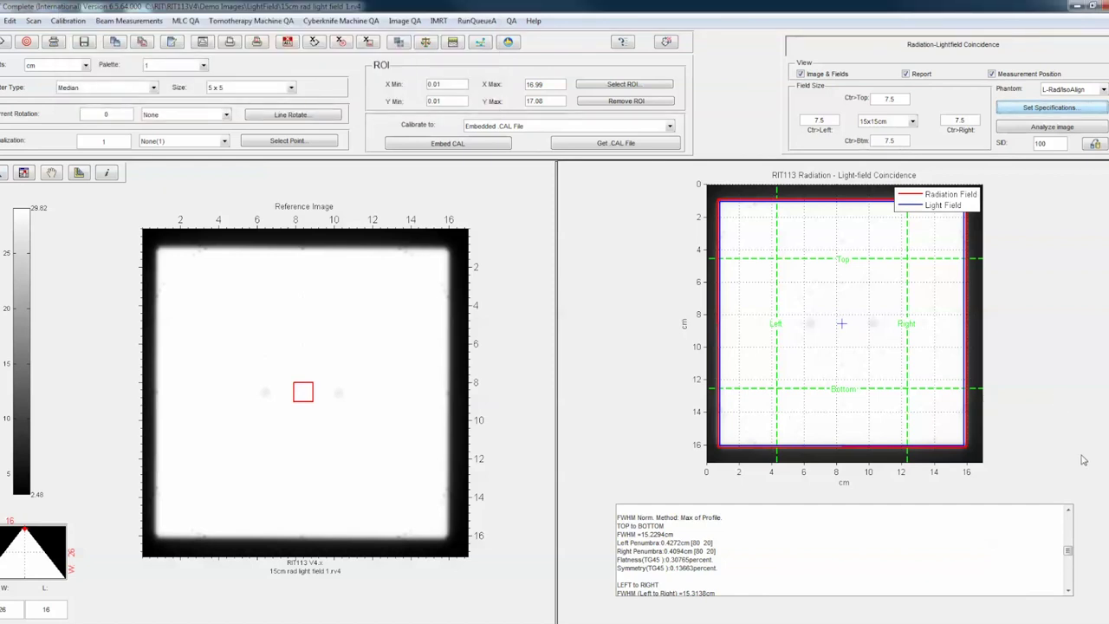
# Step: Read the report's left-to-right profile statistics, field edge orthogonality and centroid entries
pyautogui.click(1068, 591)
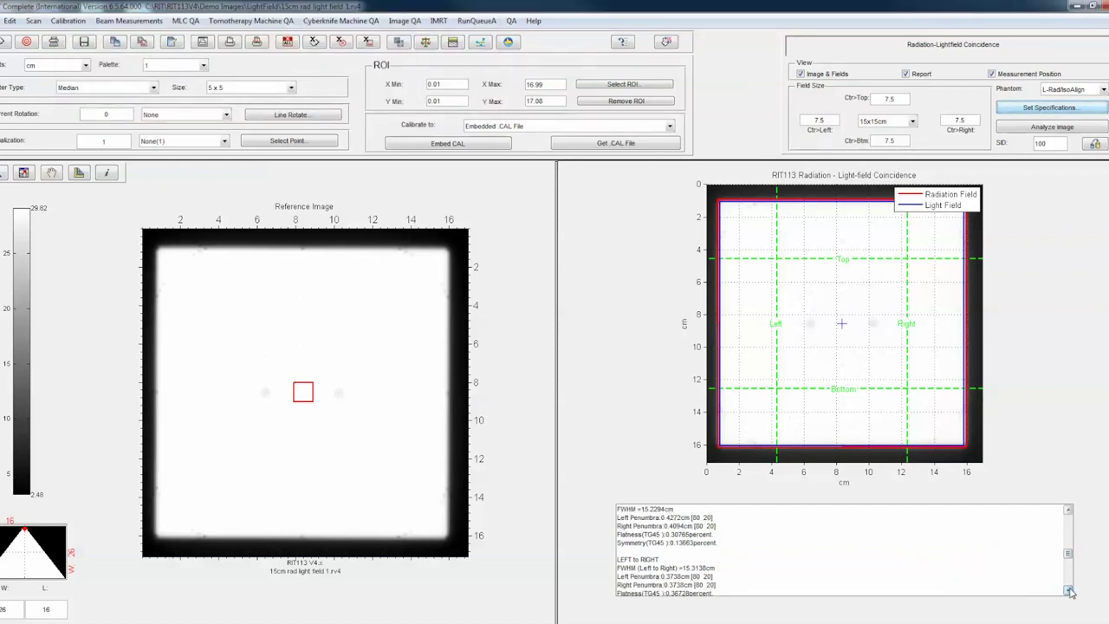
pyautogui.click(1068, 590)
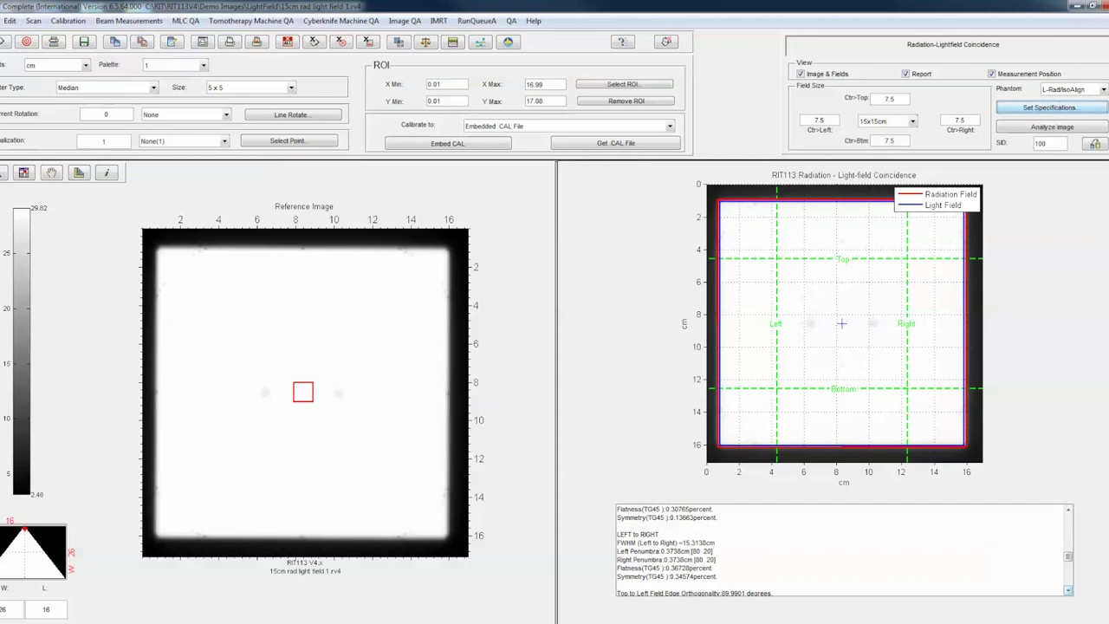
pyautogui.scroll(2, 925, 589)
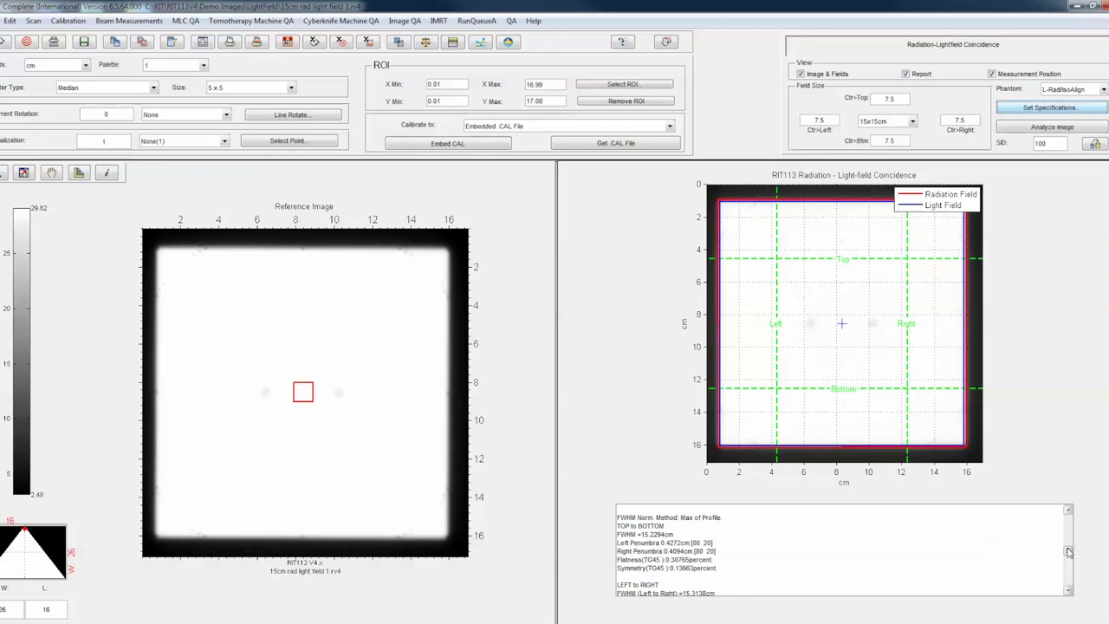
pyautogui.click(1070, 589)
pyautogui.click(1070, 590)
pyautogui.click(1070, 590)
pyautogui.click(1070, 589)
pyautogui.click(1070, 589)
pyautogui.click(1069, 589)
pyautogui.click(1070, 590)
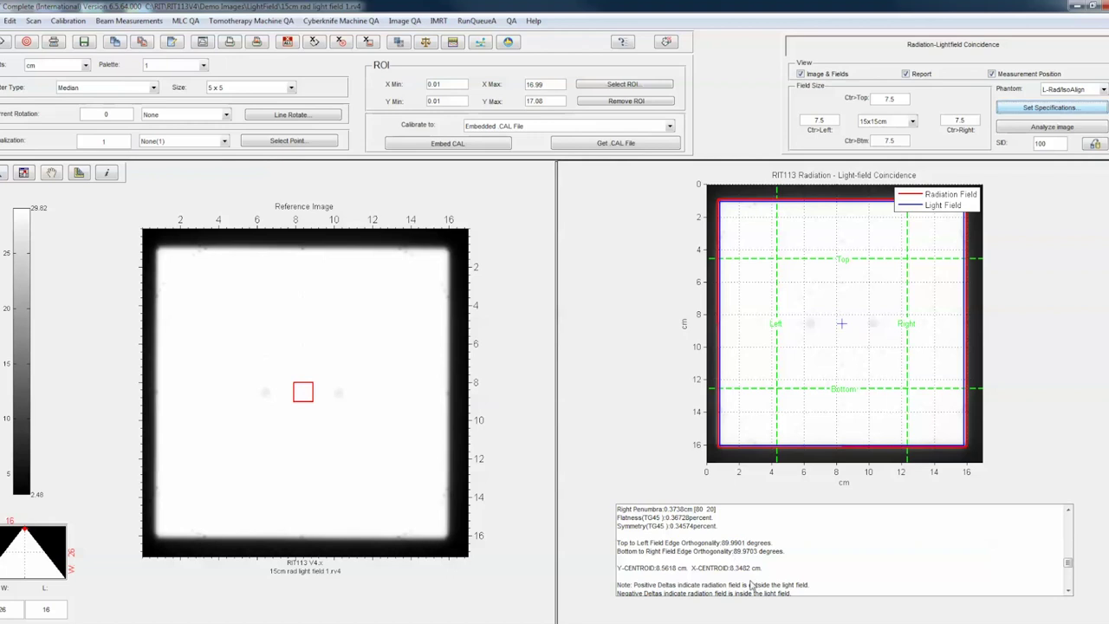
# Step: Read the report's distances and deltas for the left, right, top and bottom sides of the field
pyautogui.click(1070, 590)
pyautogui.click(1070, 590)
pyautogui.click(1069, 590)
pyautogui.click(1068, 590)
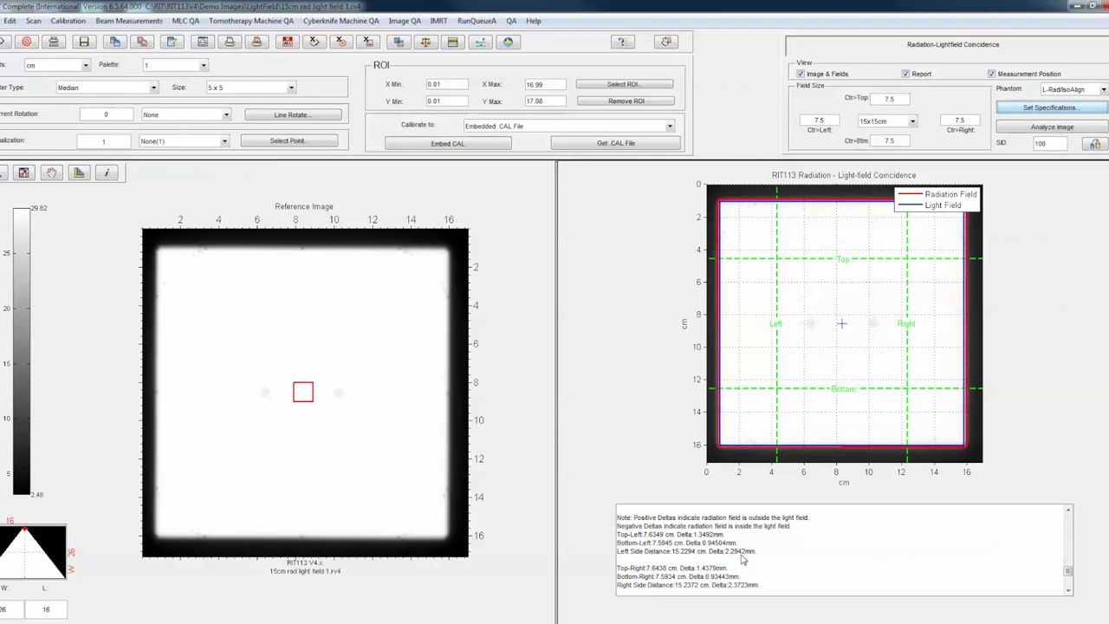
pyautogui.click(1069, 591)
pyautogui.click(1069, 591)
pyautogui.click(1069, 591)
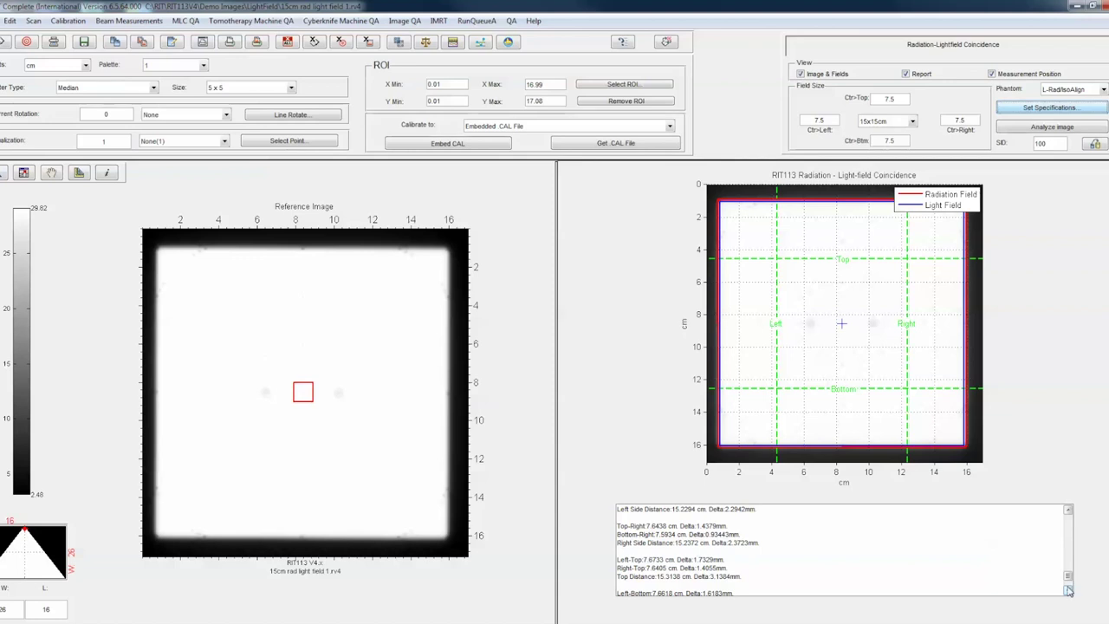
pyautogui.click(1068, 589)
pyautogui.click(1068, 589)
pyautogui.click(1069, 589)
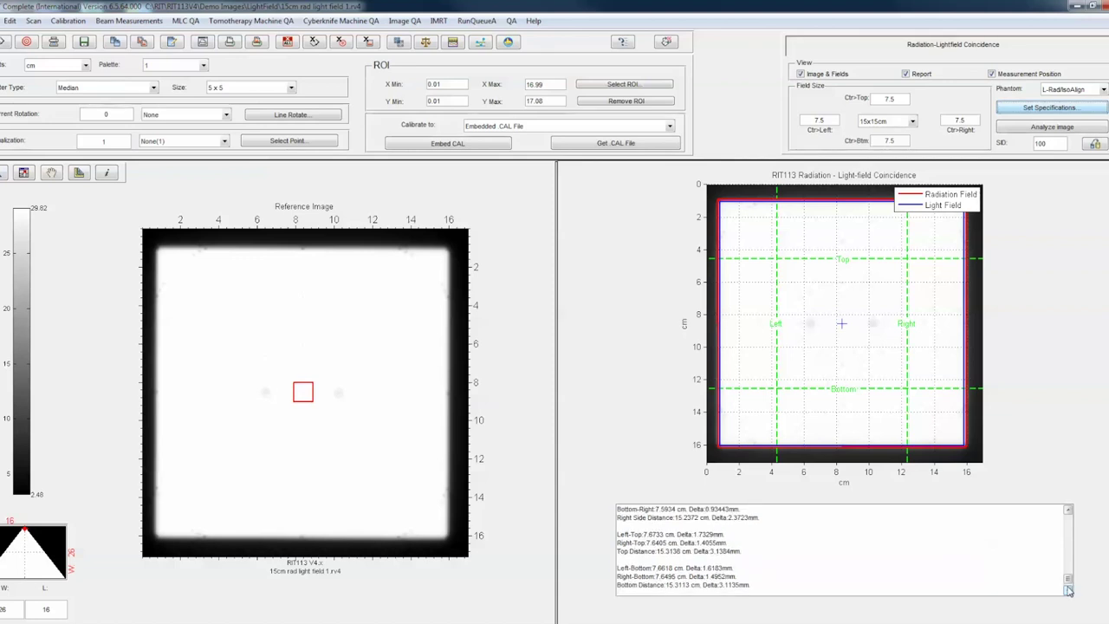
# Step: Read the report's total misalignment entry and toggle the image and fields display off and on to view the report enlarged
pyautogui.click(1069, 589)
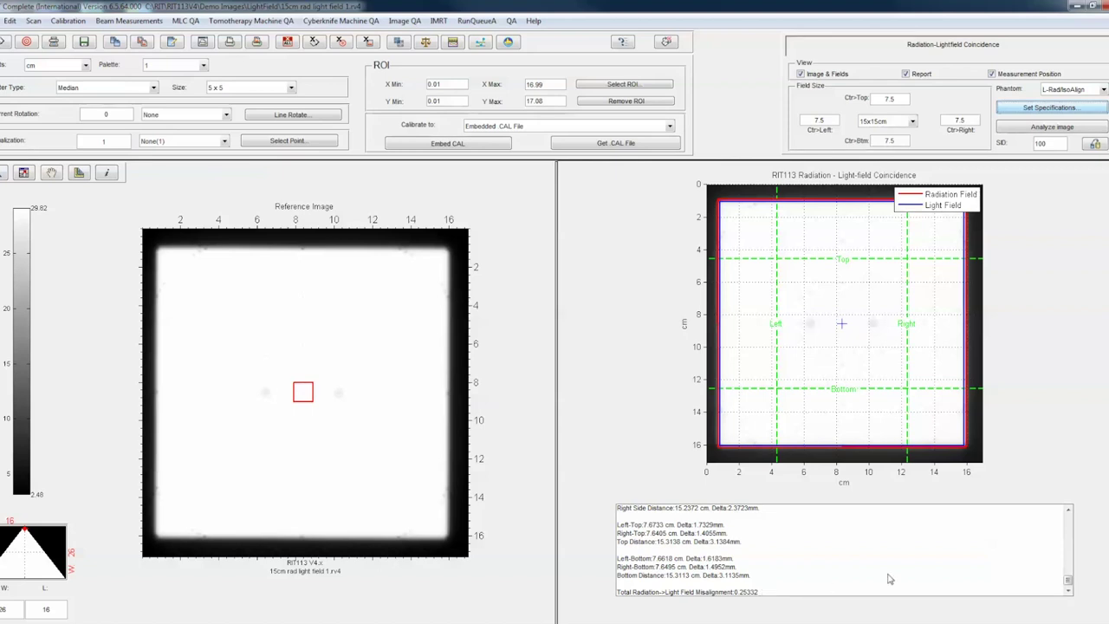
pyautogui.moveTo(1068, 580); pyautogui.dragTo(1068, 513)
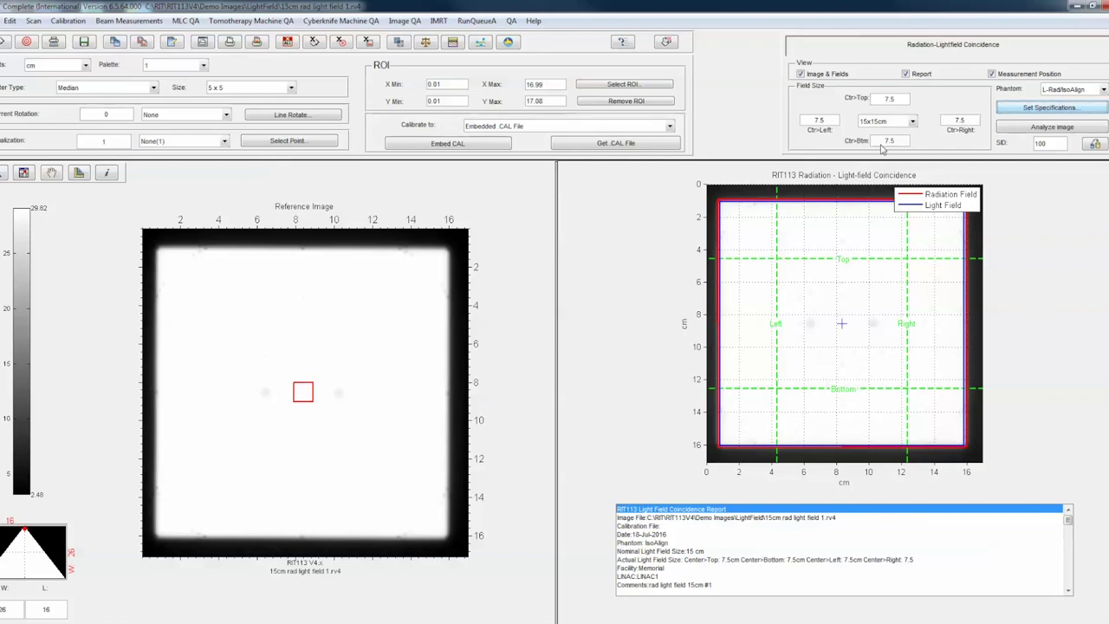
pyautogui.click(800, 75)
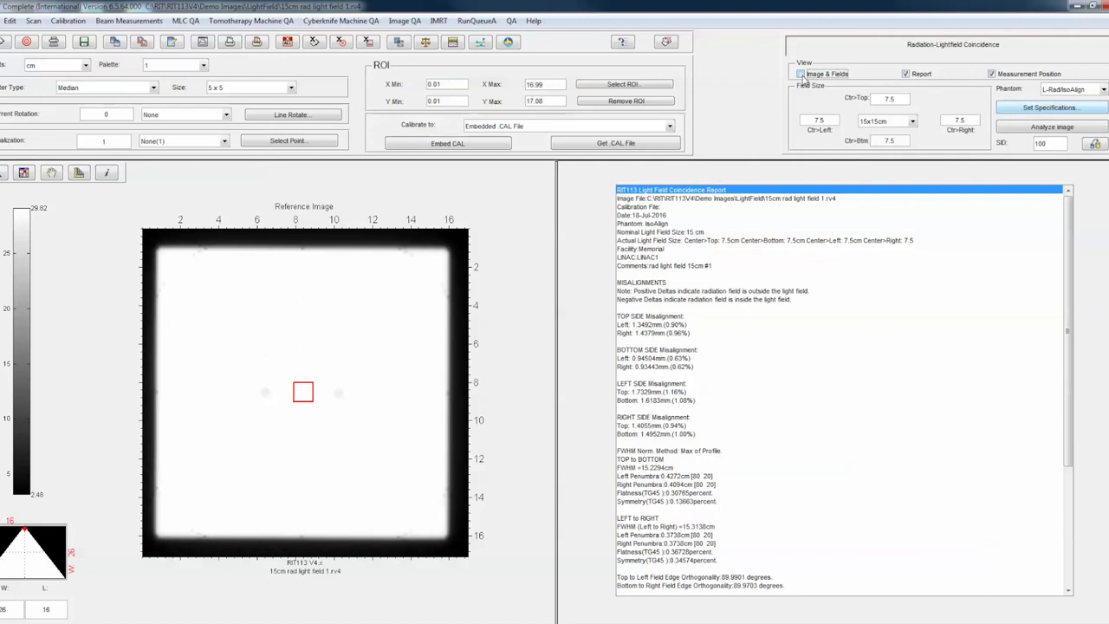
pyautogui.click(802, 74)
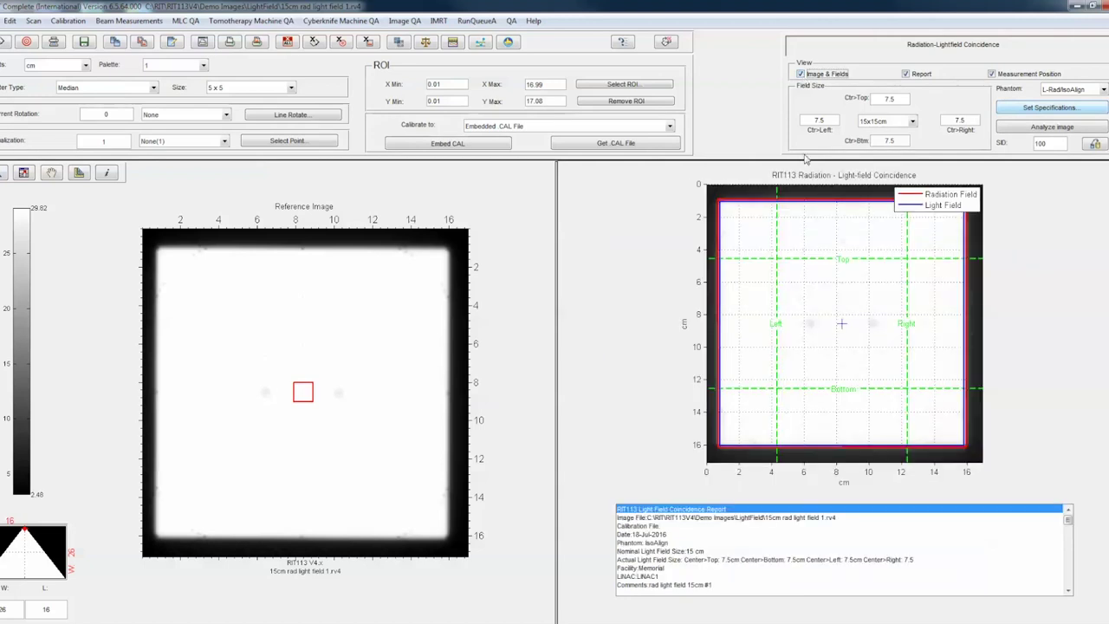
pyautogui.click(802, 74)
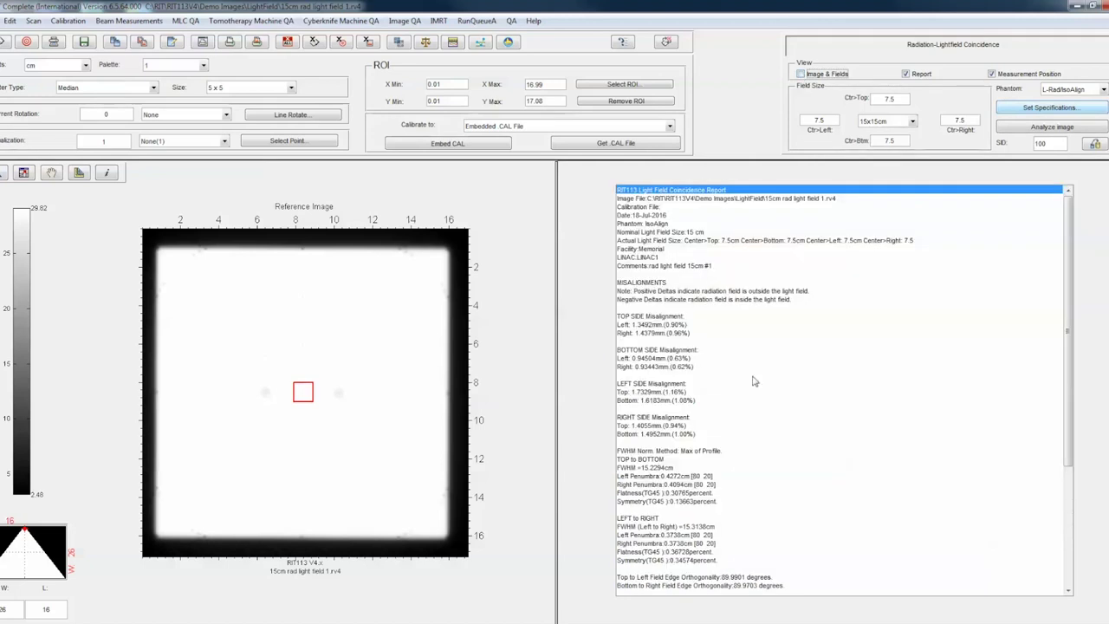
pyautogui.click(802, 75)
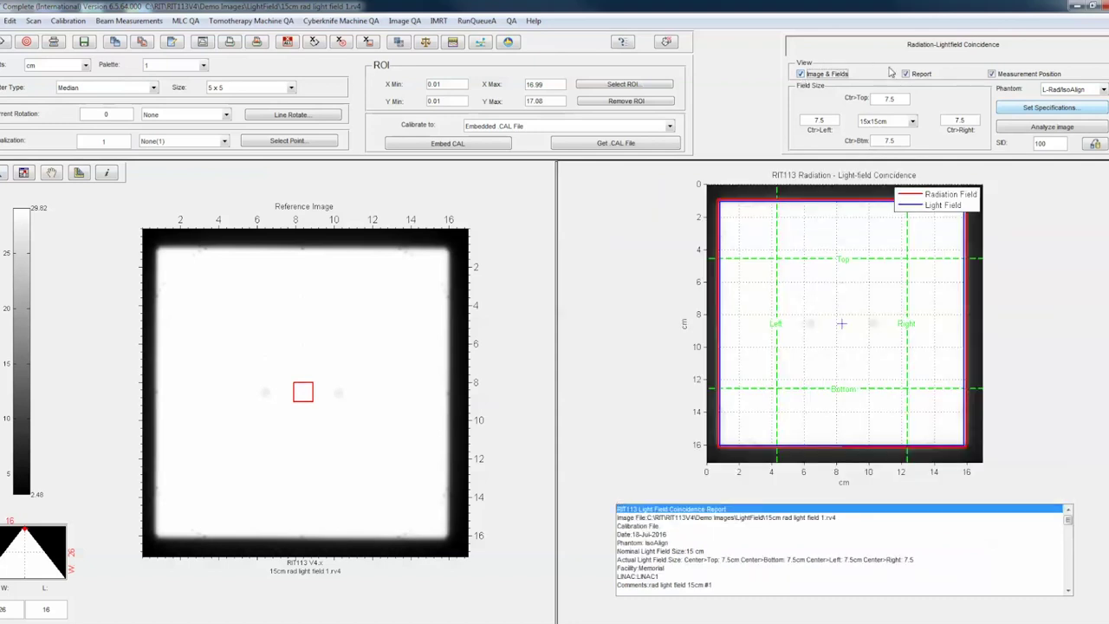
# Step: Toggle the report and the measurement position lines off and on to inspect the coincidence plot without them
pyautogui.click(907, 75)
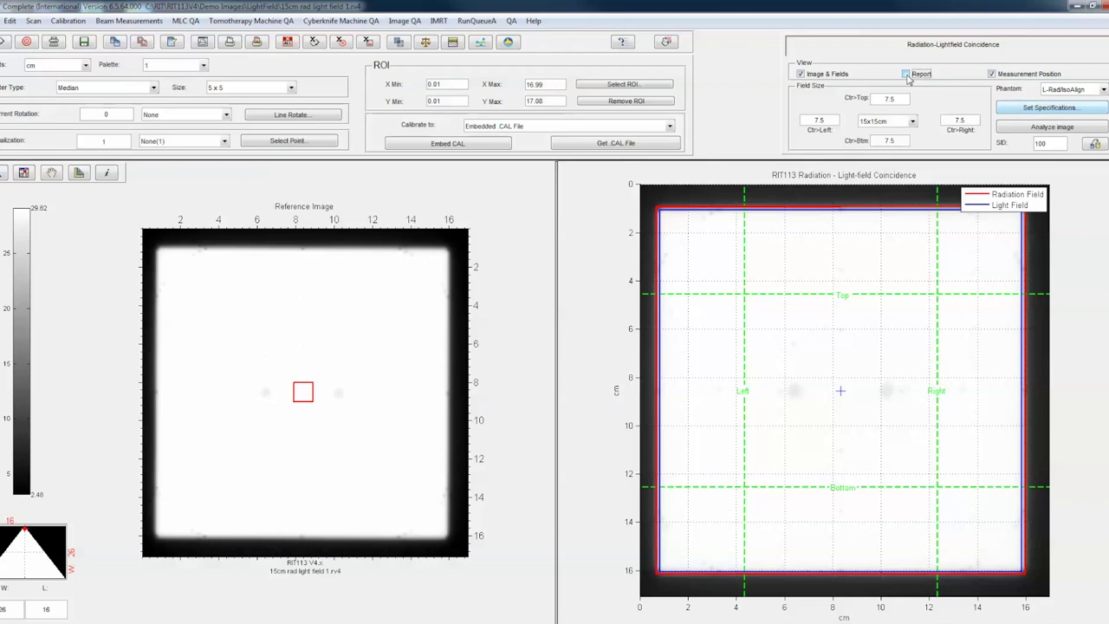
pyautogui.click(907, 75)
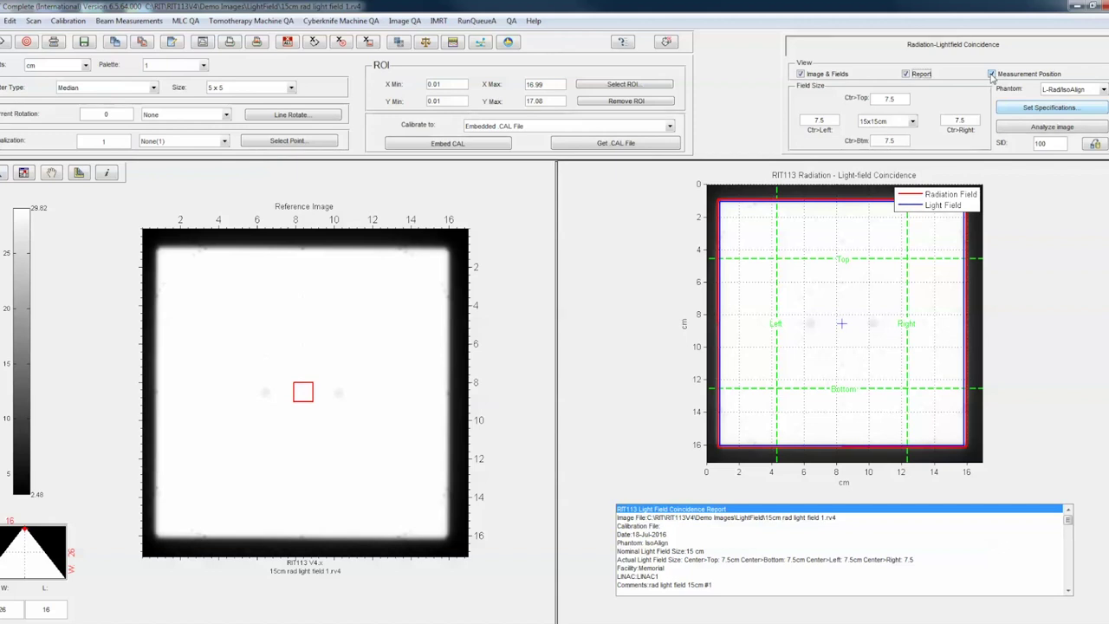
pyautogui.click(992, 74)
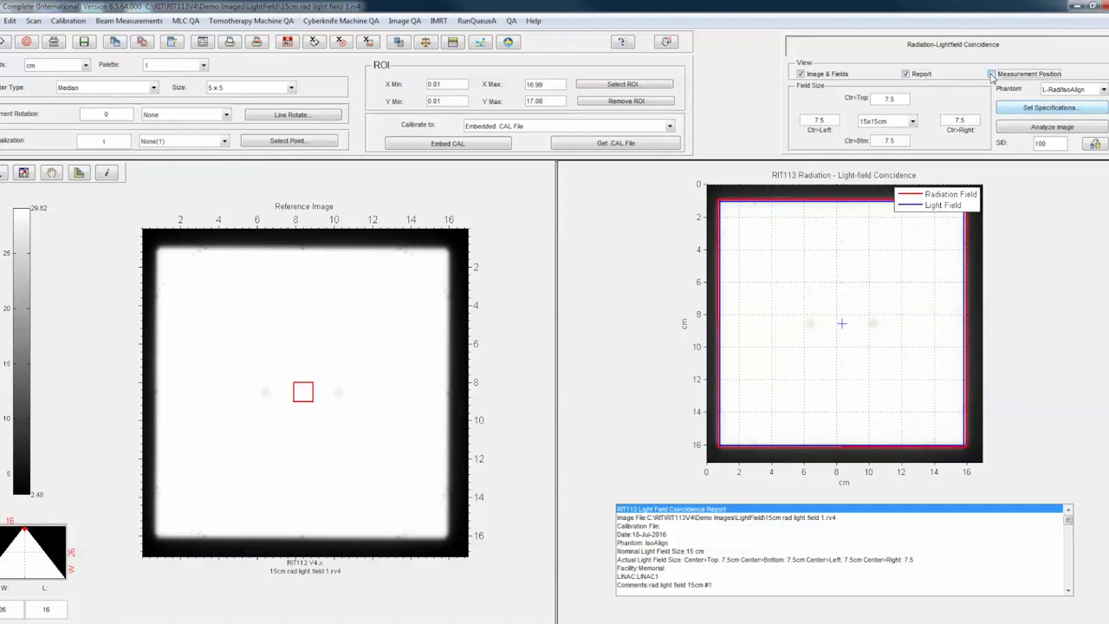
pyautogui.click(991, 75)
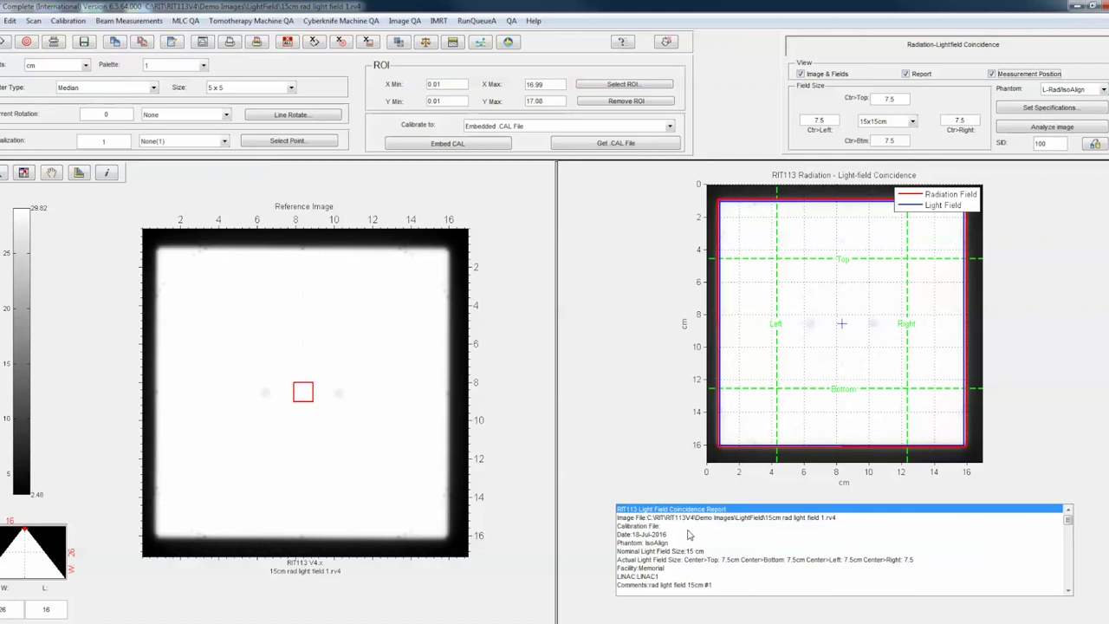
# Step: Preview the coincidence report in the ASCII export window and close it without saving
pyautogui.click(171, 43)
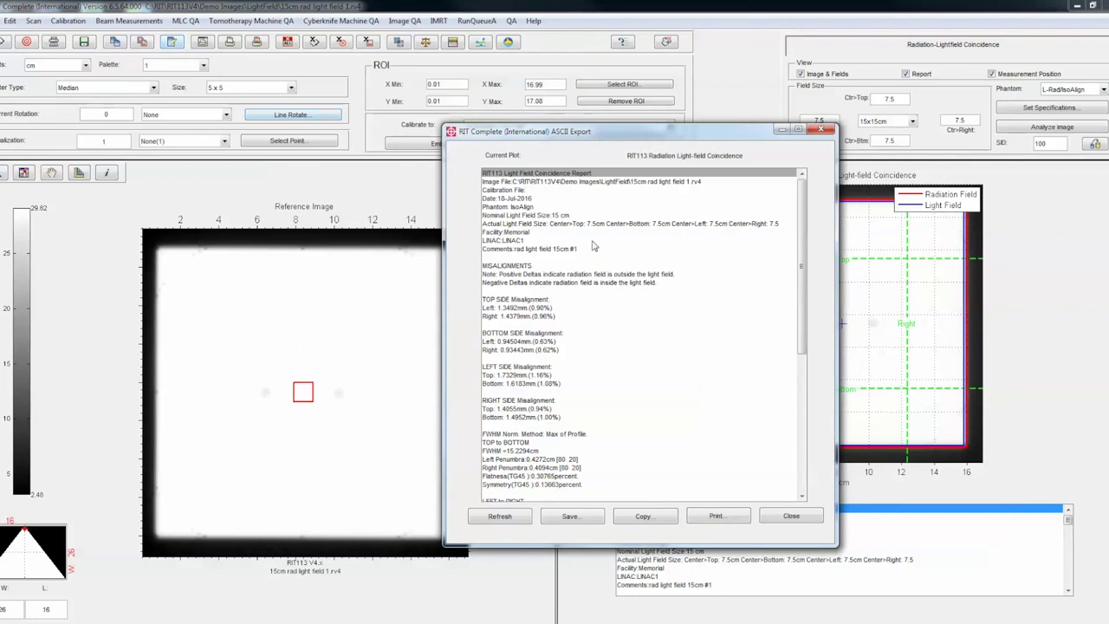
pyautogui.moveTo(805, 280)
pyautogui.mouseDown()
pyautogui.moveTo(790, 450)
pyautogui.moveTo(796, 260)
pyautogui.mouseUp()
pyautogui.click(828, 130)
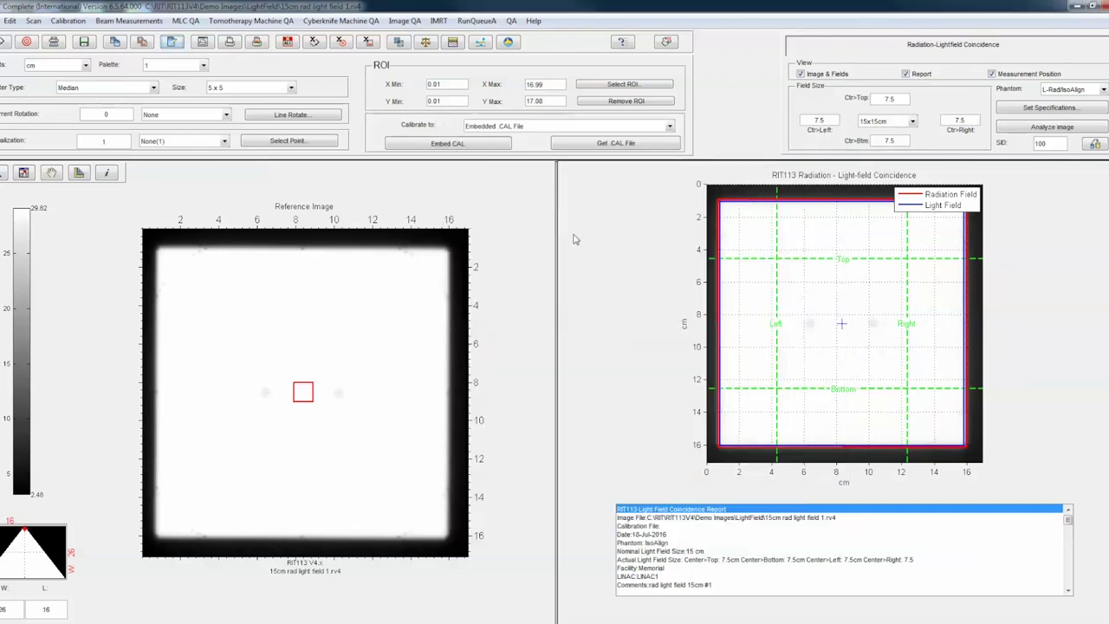
pyautogui.click(1096, 144)
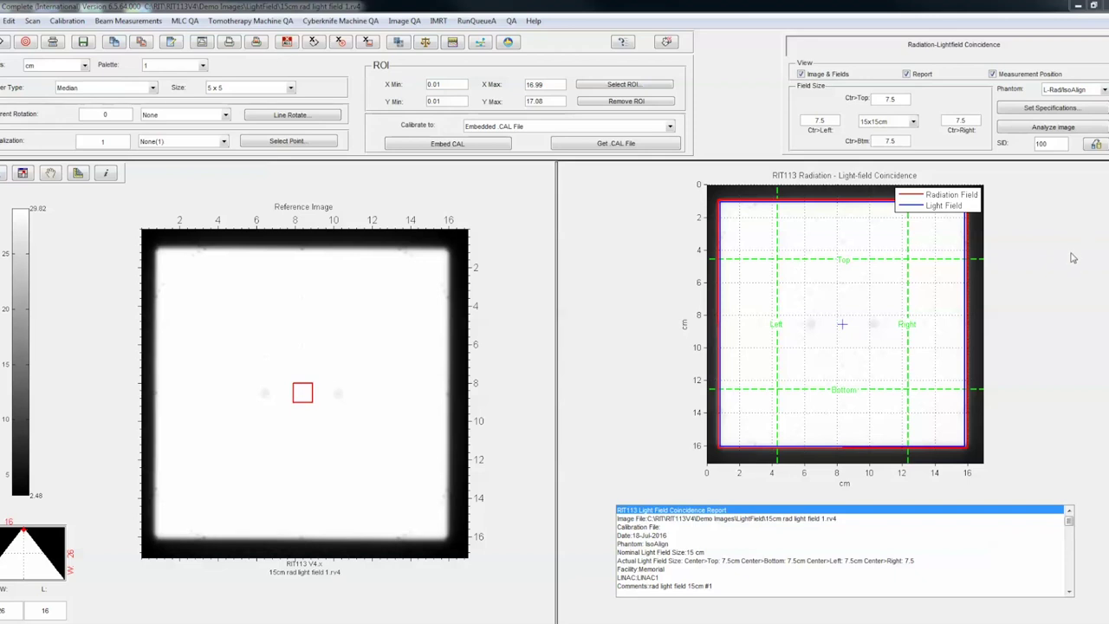
# Step: Try the 5x5cm field size for the L-Rad/IsoAlign phantom and return to 15x15cm
pyautogui.click(1105, 90)
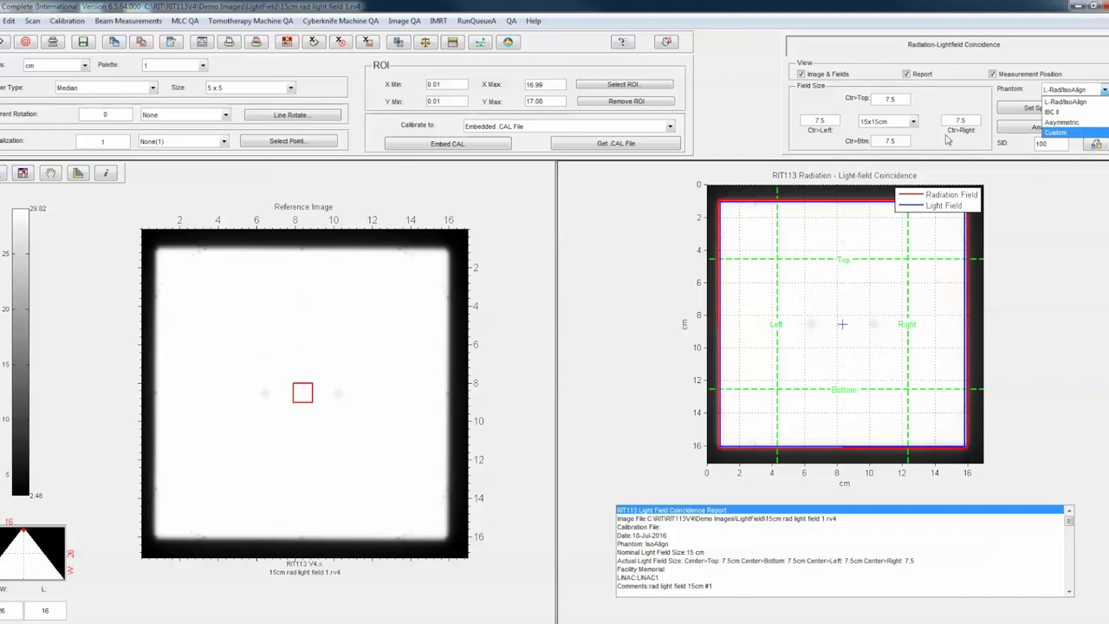
pyautogui.click(914, 122)
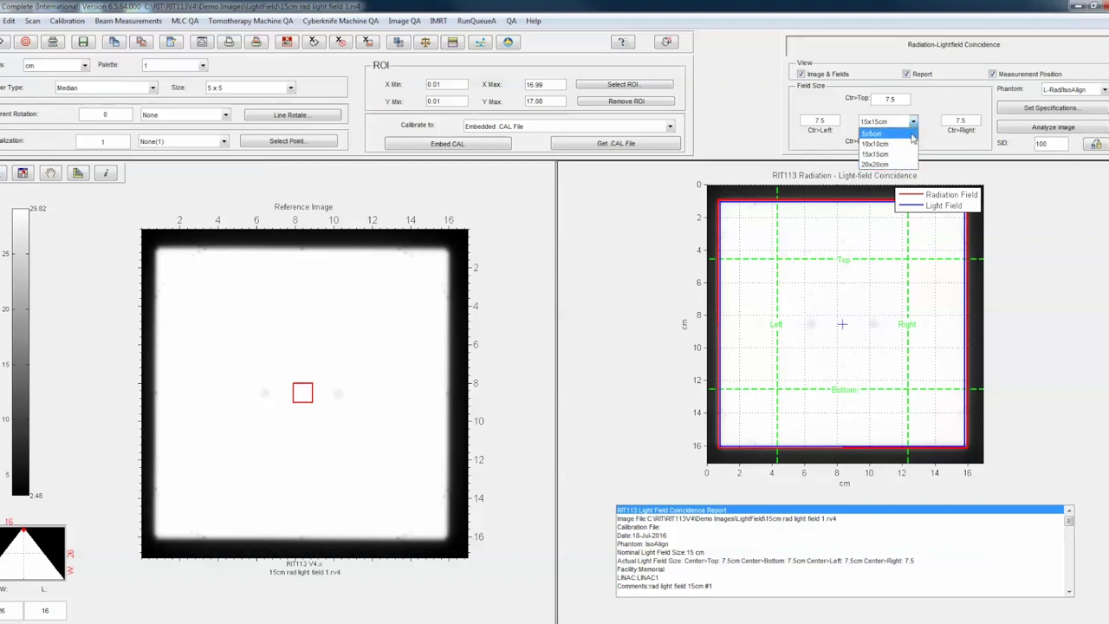
pyautogui.click(910, 133)
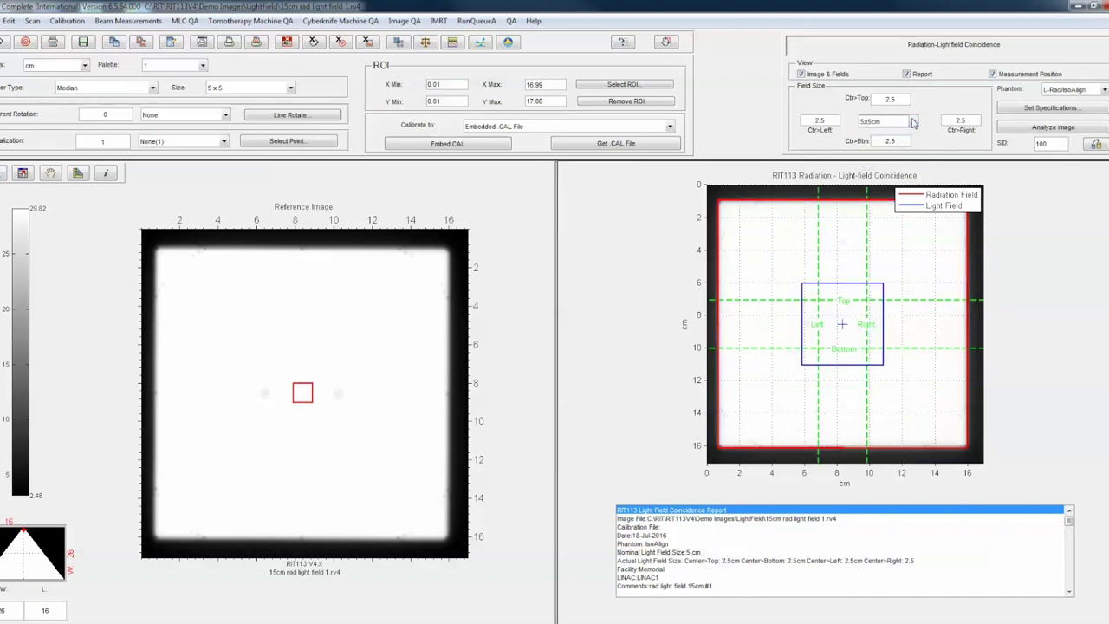
pyautogui.click(912, 122)
pyautogui.click(901, 155)
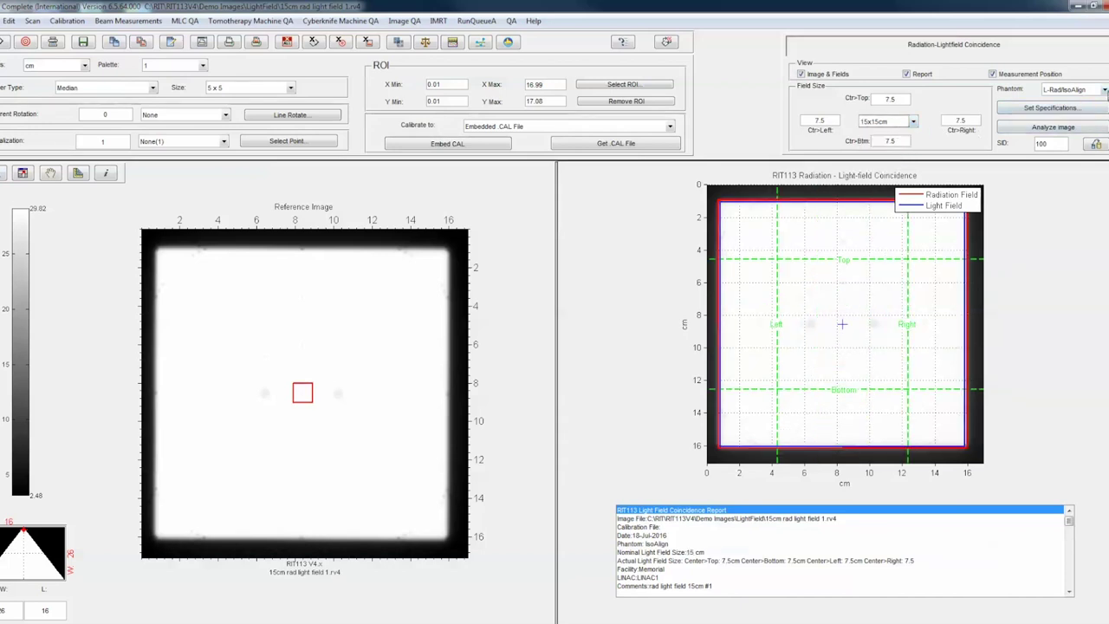
# Step: Switch the phantom to Custom and set its field size to 8 cm
pyautogui.click(1105, 89)
pyautogui.click(1083, 141)
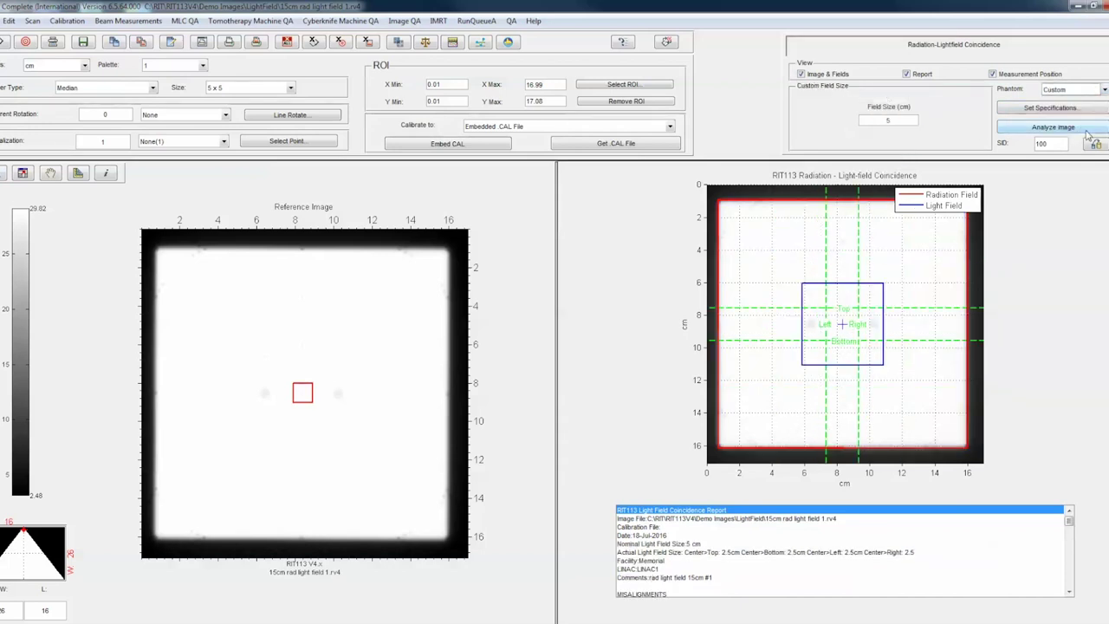
pyautogui.doubleClick(887, 121)
pyautogui.write('17.0')
pyautogui.write('8')
pyautogui.press('Tab')
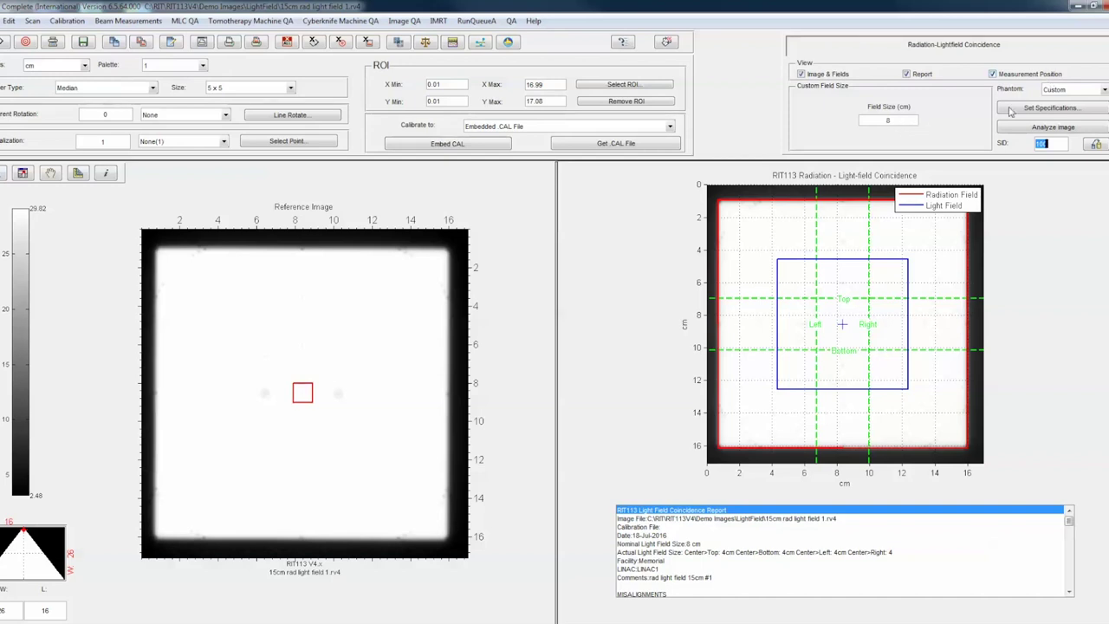
# Step: Set the custom phantom's field size to 15 cm
pyautogui.doubleClick(884, 121)
pyautogui.write('15')
pyautogui.press('Tab')
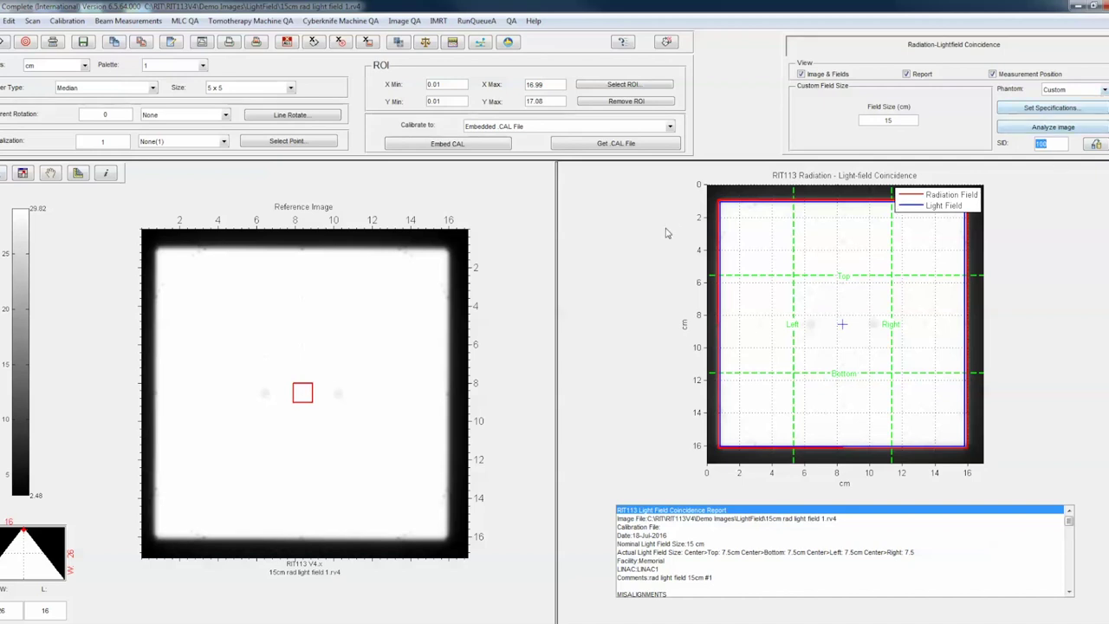
# Step: Close the current analysis and open the RIT Matlab Import file 15x20_asm_SID100.mat from the LightField folder as reference image
pyautogui.click(369, 44)
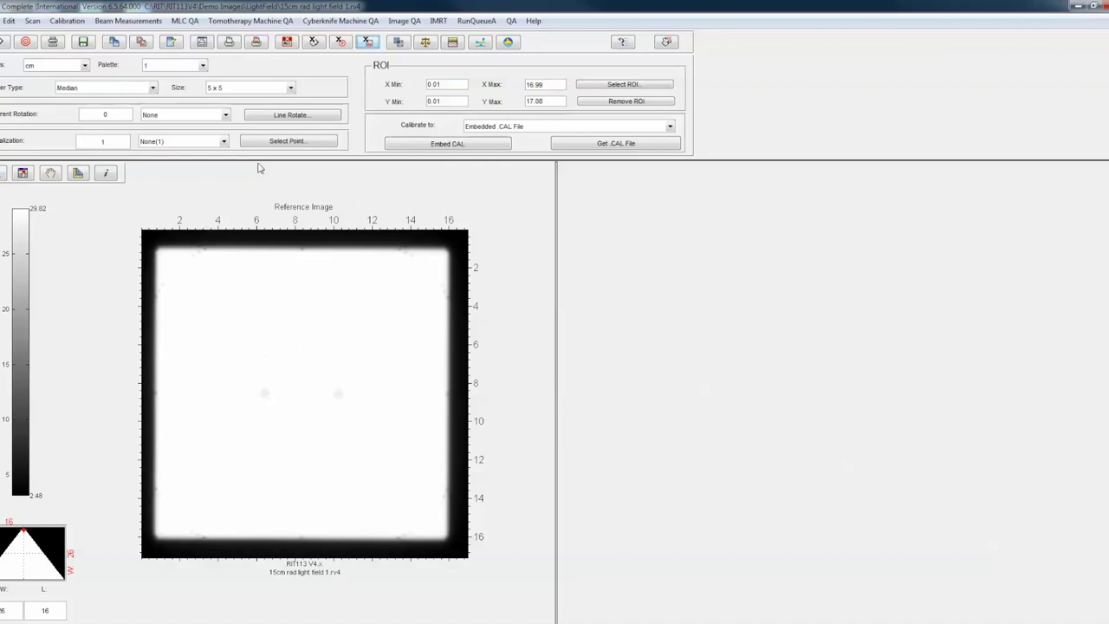
pyautogui.click(2, 21)
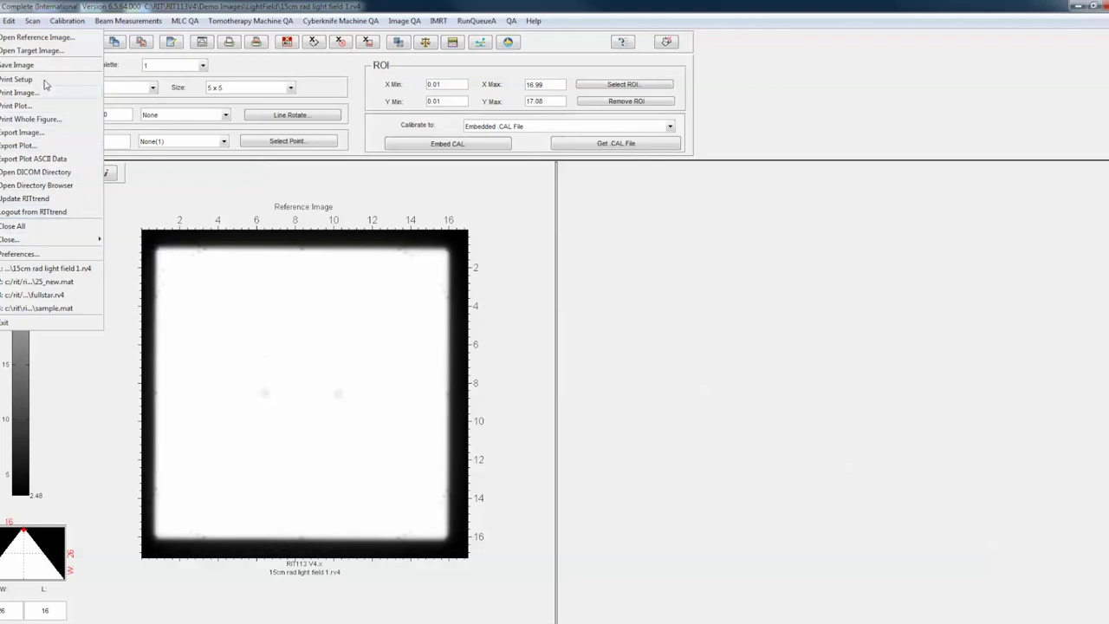
pyautogui.click(52, 38)
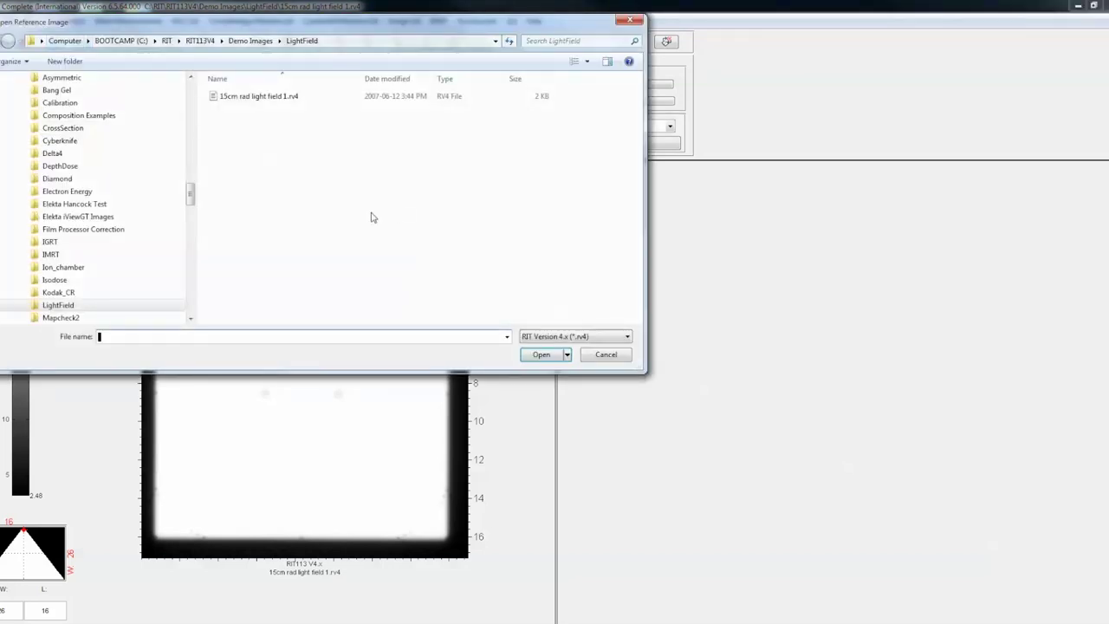
pyautogui.click(570, 338)
pyautogui.click(562, 357)
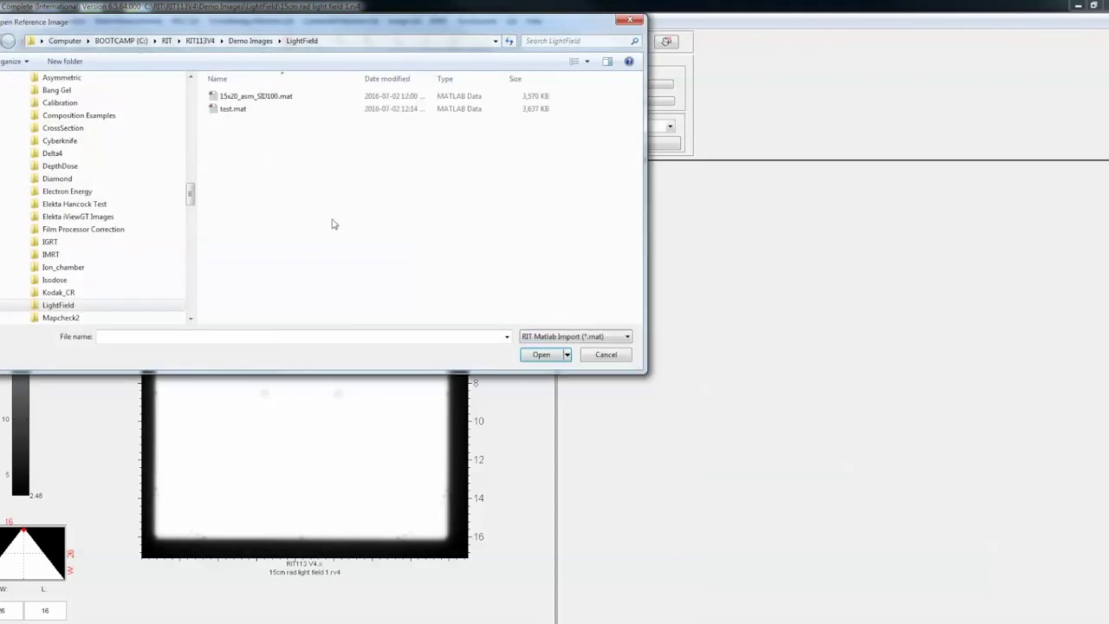
pyautogui.click(249, 98)
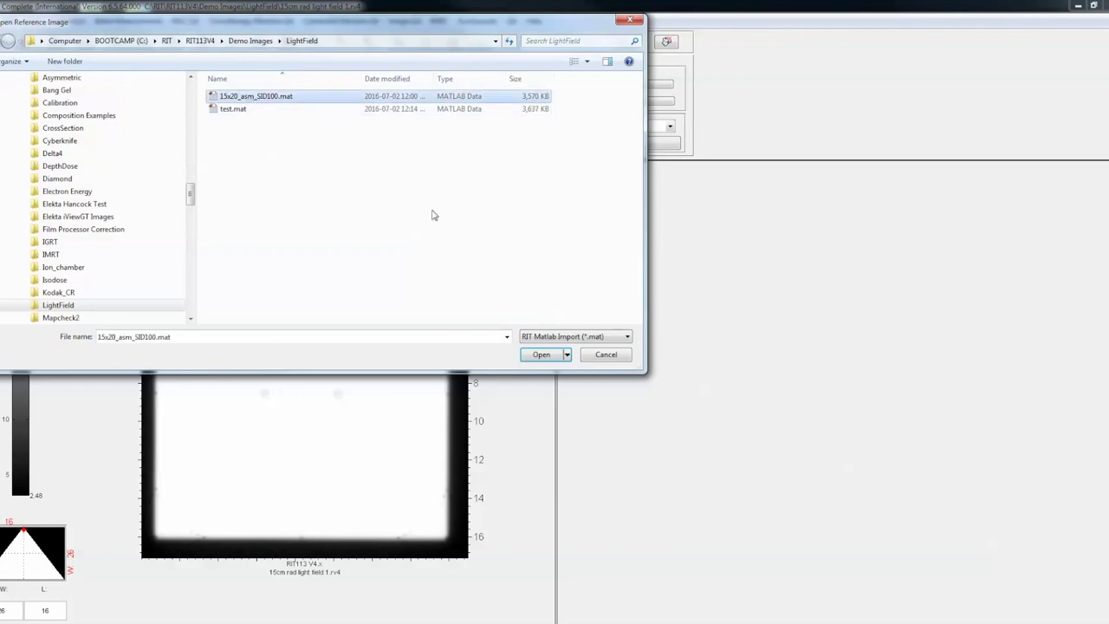
pyautogui.click(534, 356)
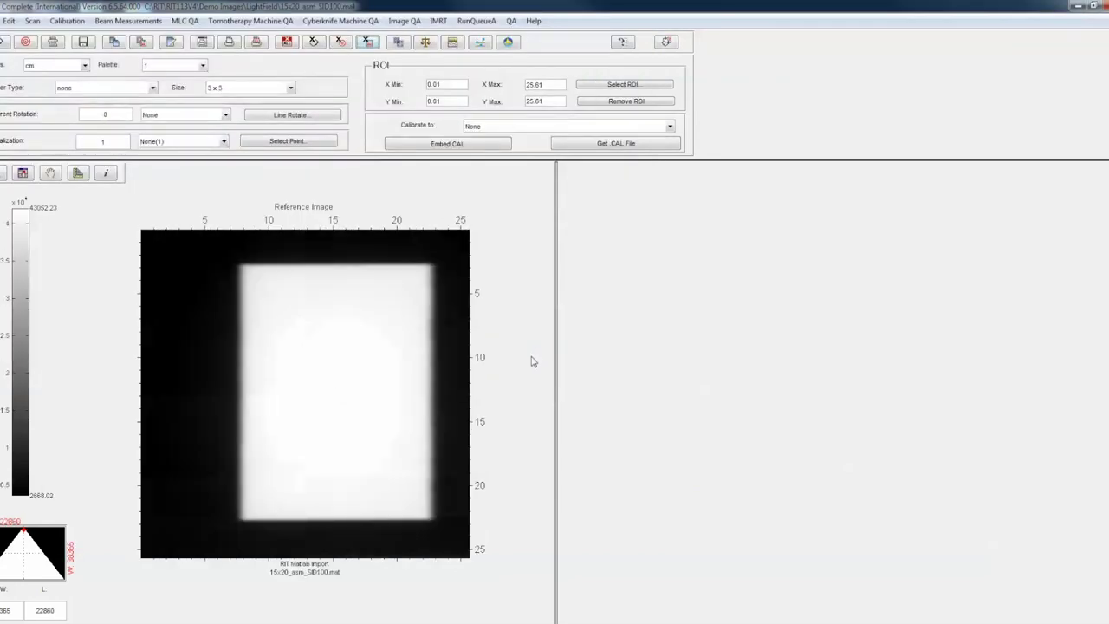
# Step: Apply palette 2 to the reference image and adjust its display to a window of about 27619 and level of about 29243
pyautogui.click(203, 66)
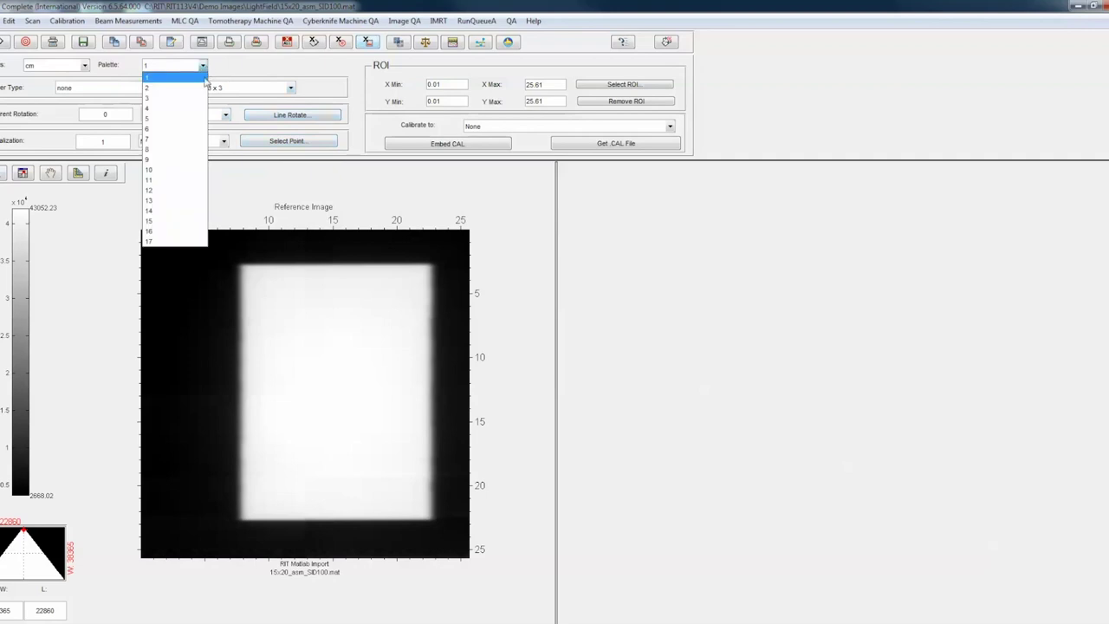
pyautogui.click(202, 89)
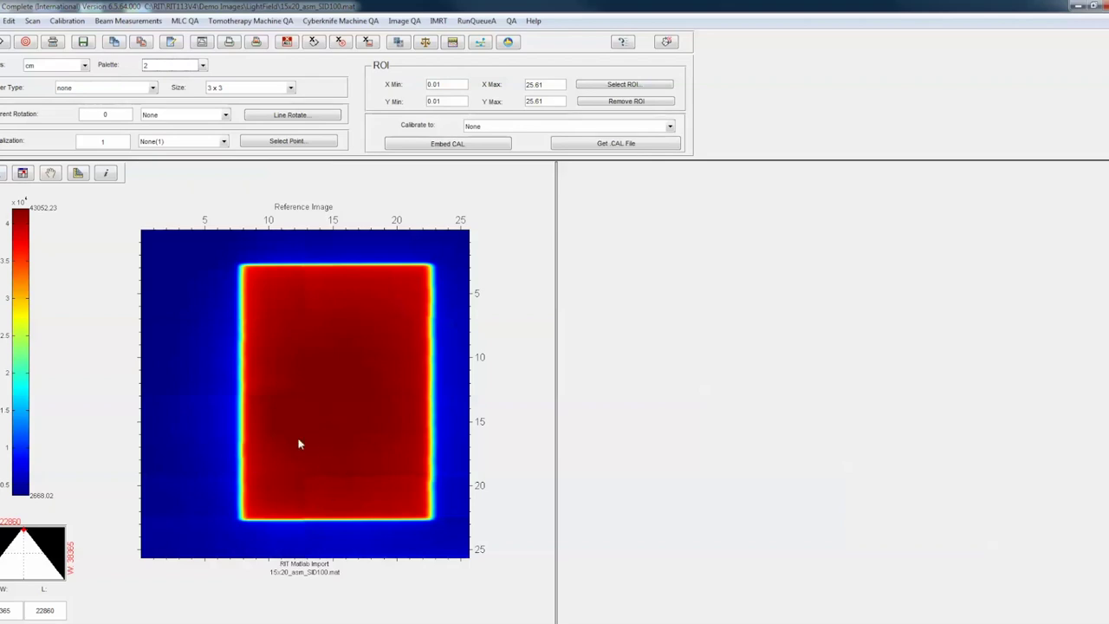
pyautogui.moveTo(24, 529); pyautogui.dragTo(46, 546)
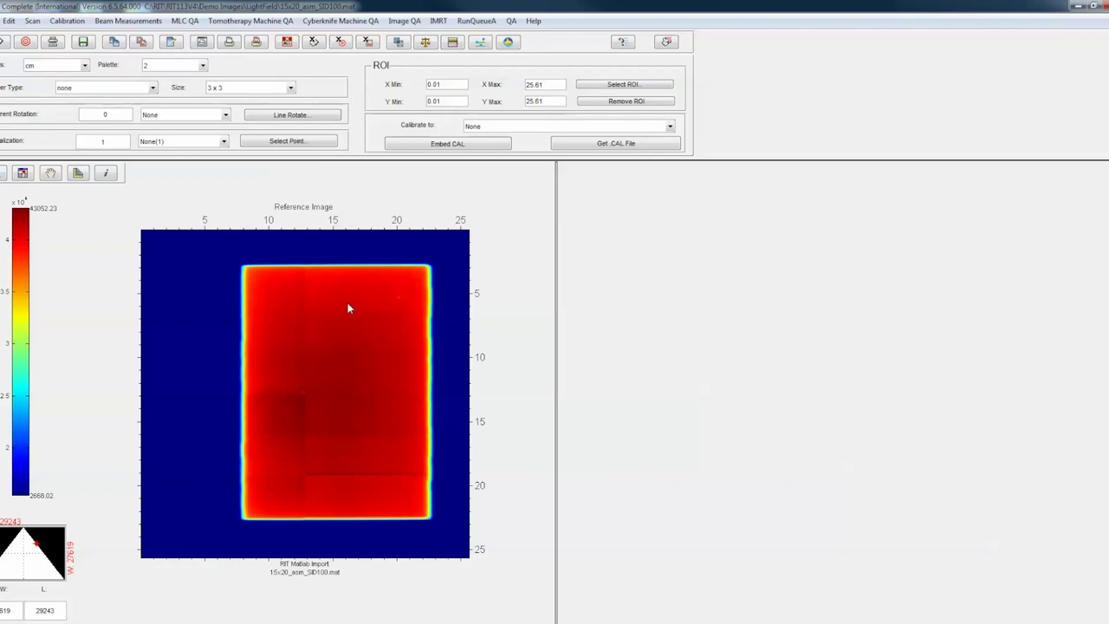
# Step: Start a Light Field Coincidence analysis on the 15x20 image and set the phantom to Asymmetric
pyautogui.click(121, 21)
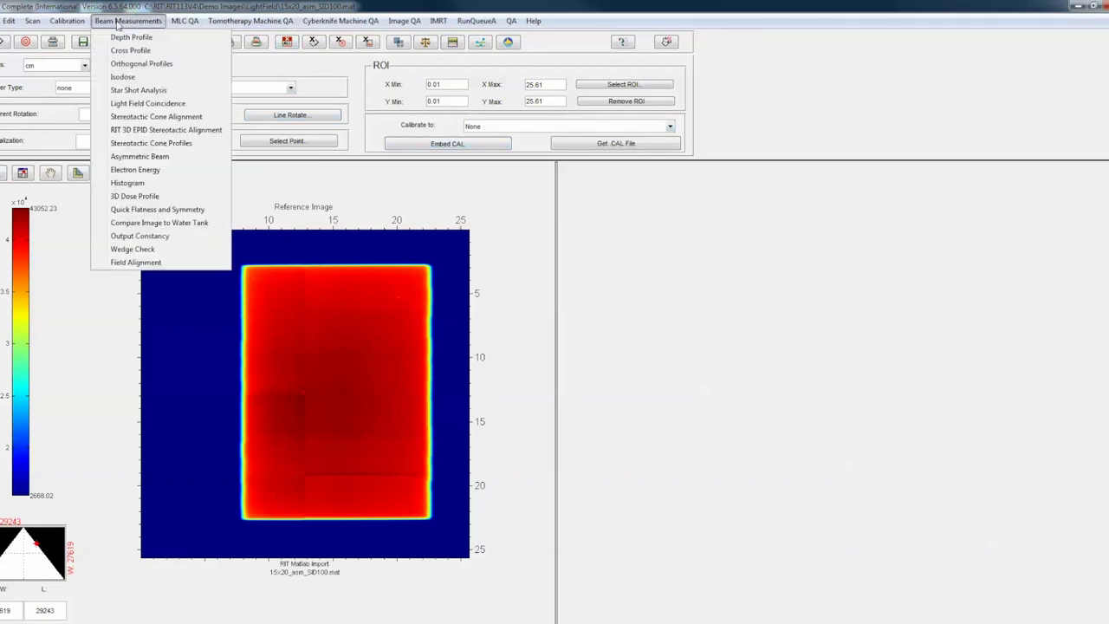
pyautogui.click(149, 104)
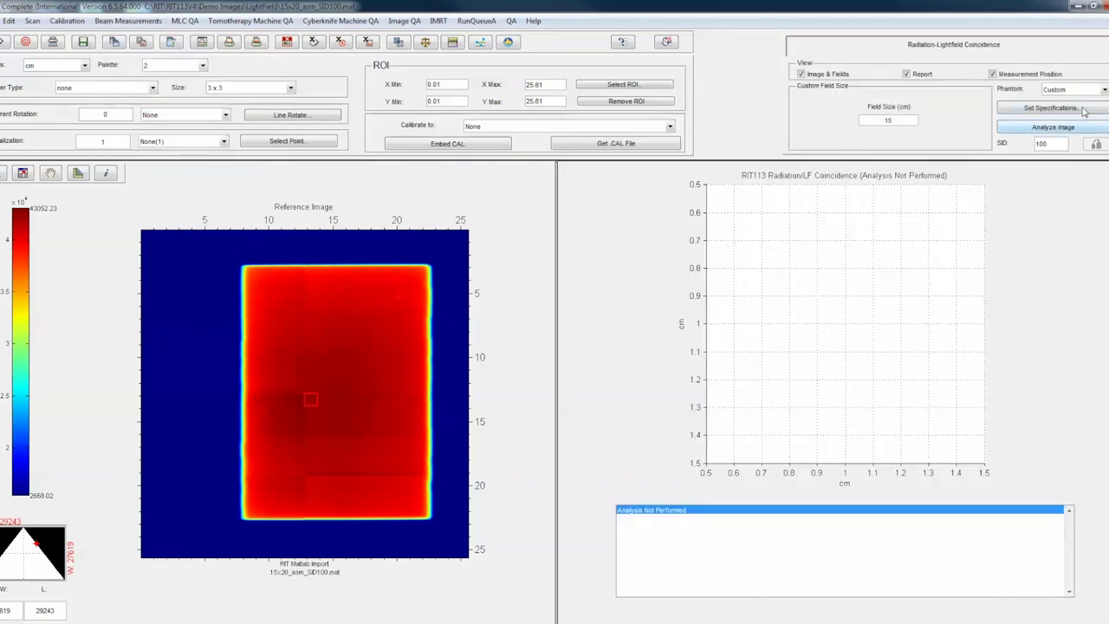
pyautogui.click(1104, 90)
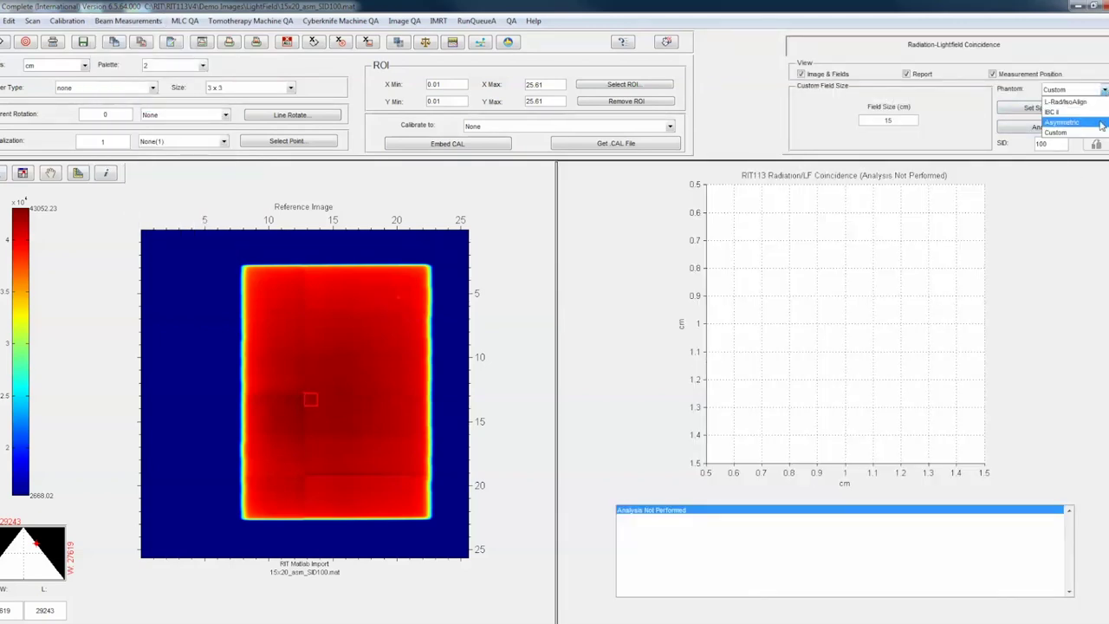
pyautogui.click(1066, 122)
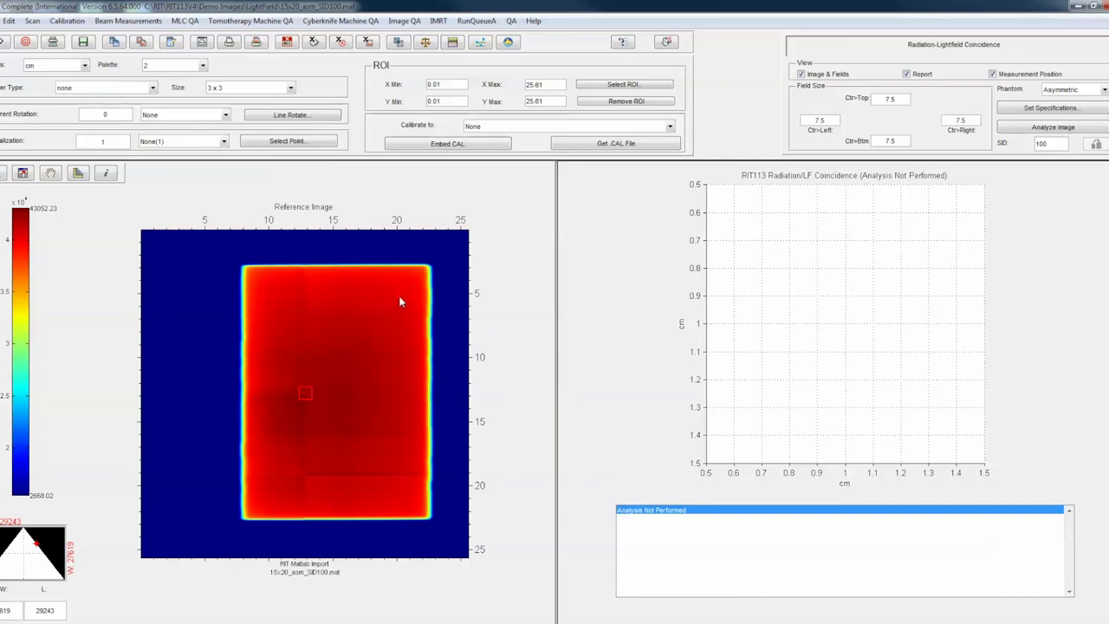
# Step: Switch to the L-Rad spec sheet in Adobe Acrobat Reader to view the phantom, and return to RIT Complete
pyautogui.hotkey('alt', 'Tab')
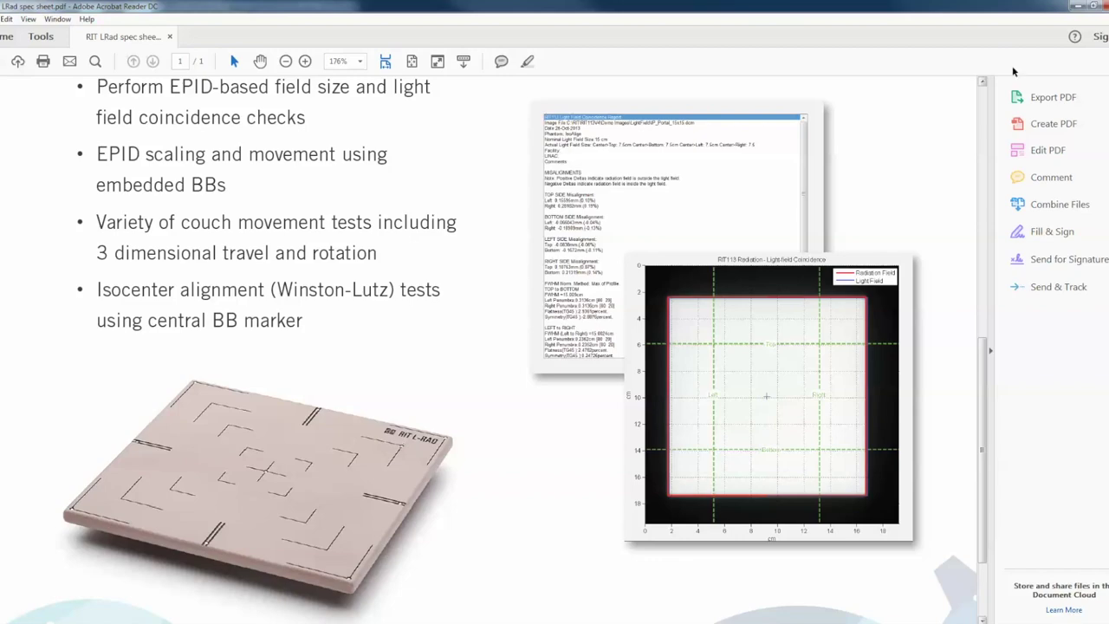
pyautogui.click(1078, 6)
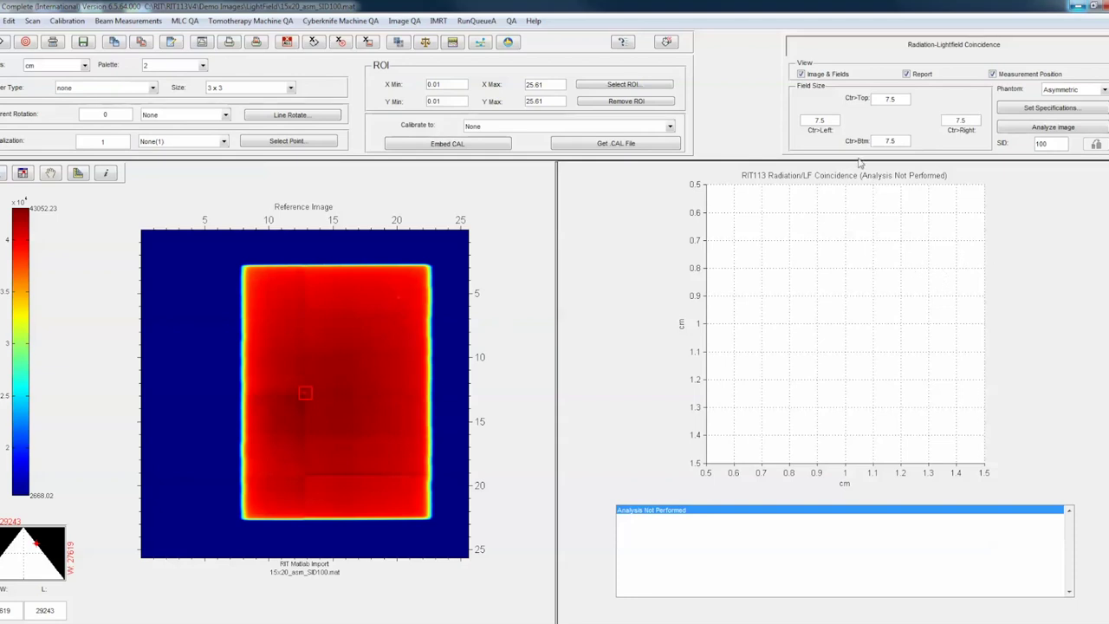
# Step: Set the asymmetric field distances from the center to 5 cm left, 10 cm right, 10 cm top and 10 cm bottom
pyautogui.moveTo(834, 126); pyautogui.dragTo(803, 123)
pyautogui.write('5')
pyautogui.press('Tab')
pyautogui.write('10')
pyautogui.press('Tab')
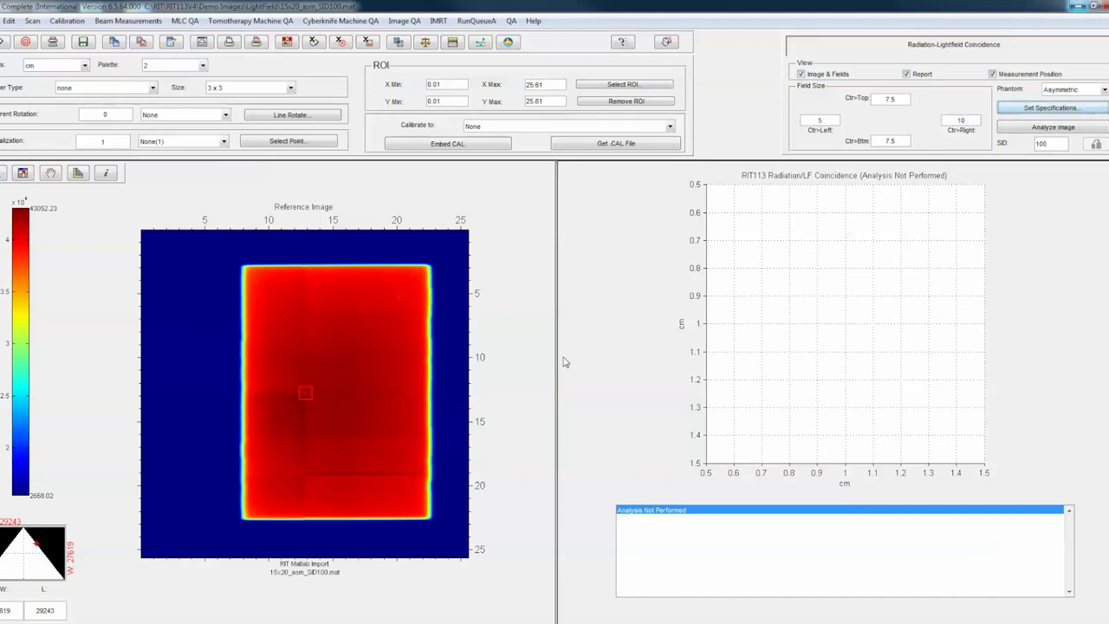
pyautogui.doubleClick(897, 104)
pyautogui.write('10')
pyautogui.press('Tab')
pyautogui.write('10')
pyautogui.press('Tab')
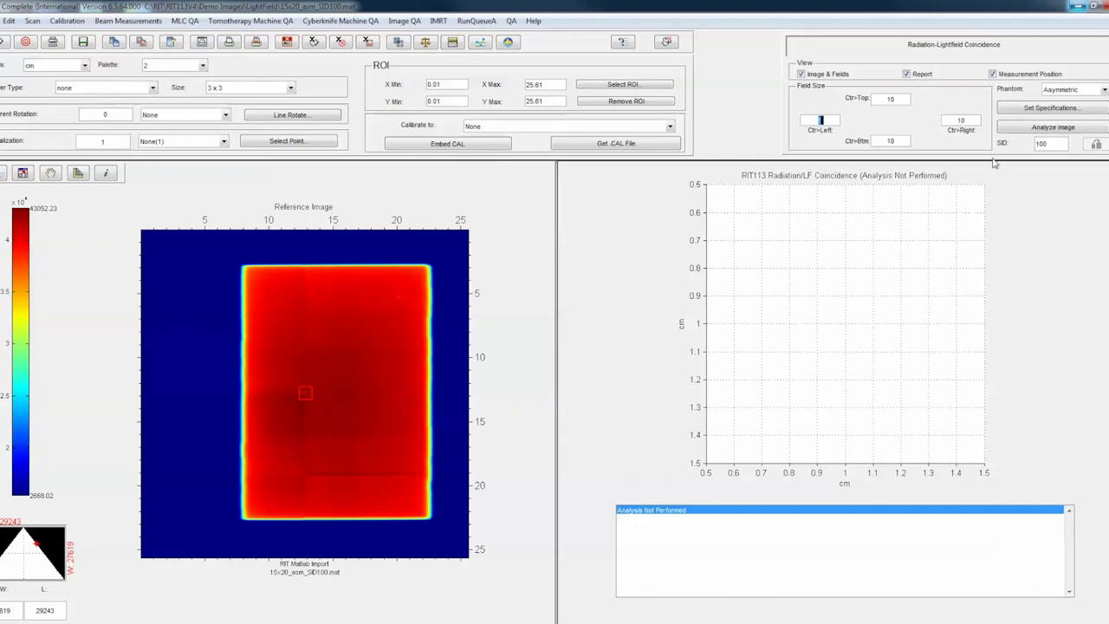
# Step: Analyze the asymmetric field image and read the report's top, bottom, left and right side misalignments
pyautogui.click(1025, 131)
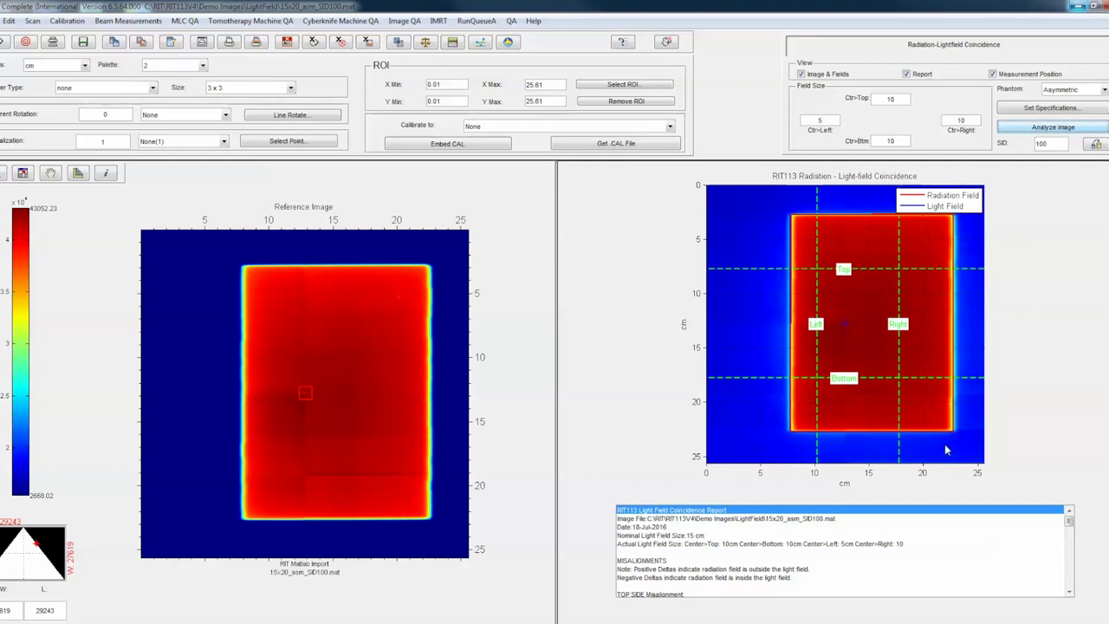
pyautogui.click(1069, 593)
pyautogui.click(1069, 593)
pyautogui.click(1069, 593)
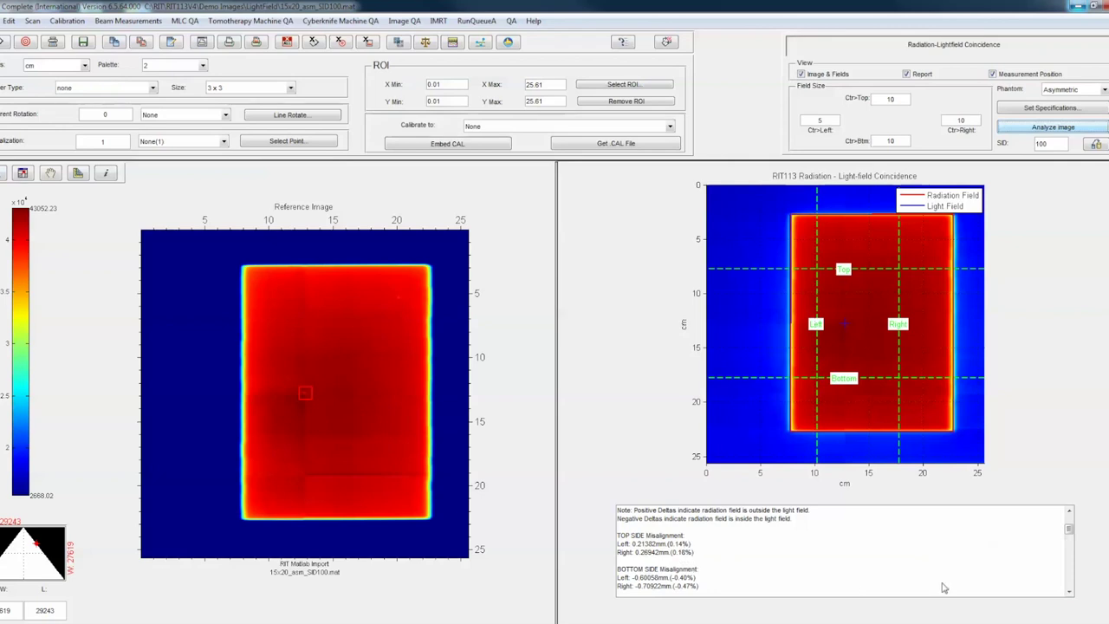
pyautogui.click(1071, 593)
pyautogui.click(1071, 593)
pyautogui.click(1071, 593)
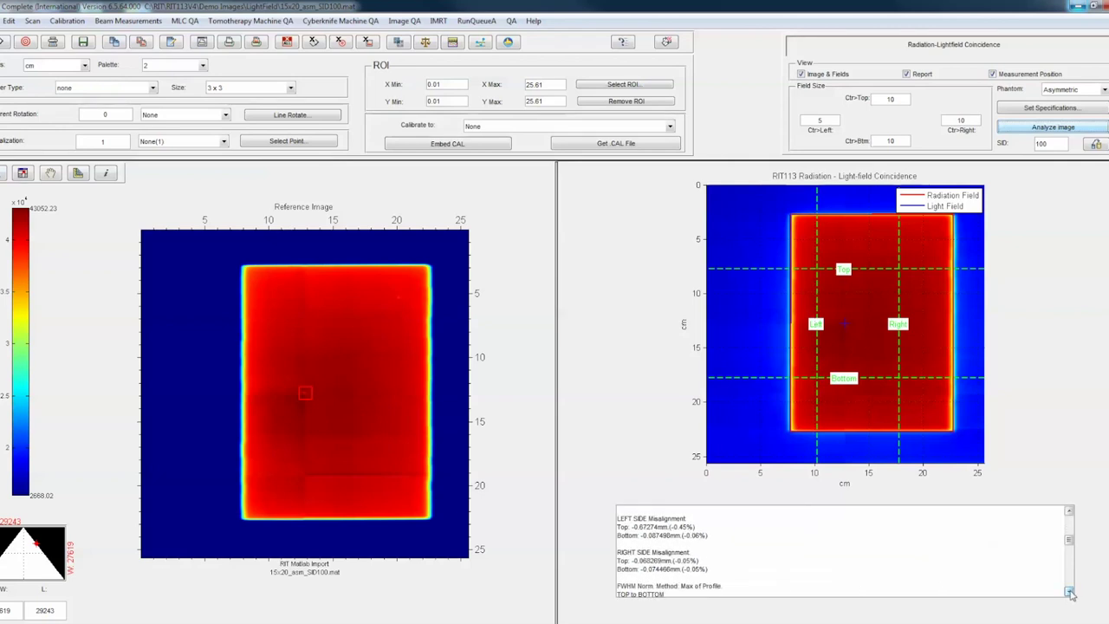